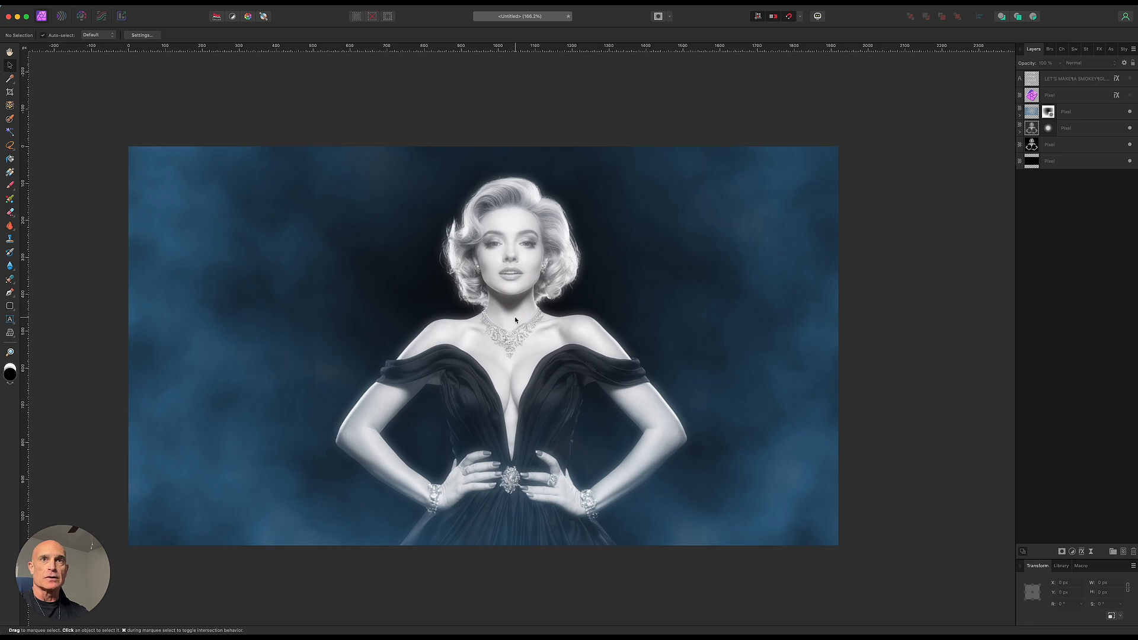
# Create a new document from the FHD 1080p preset at 1920 × 1080 px
pyautogui.click(84, 6)
pyautogui.click(85, 13)
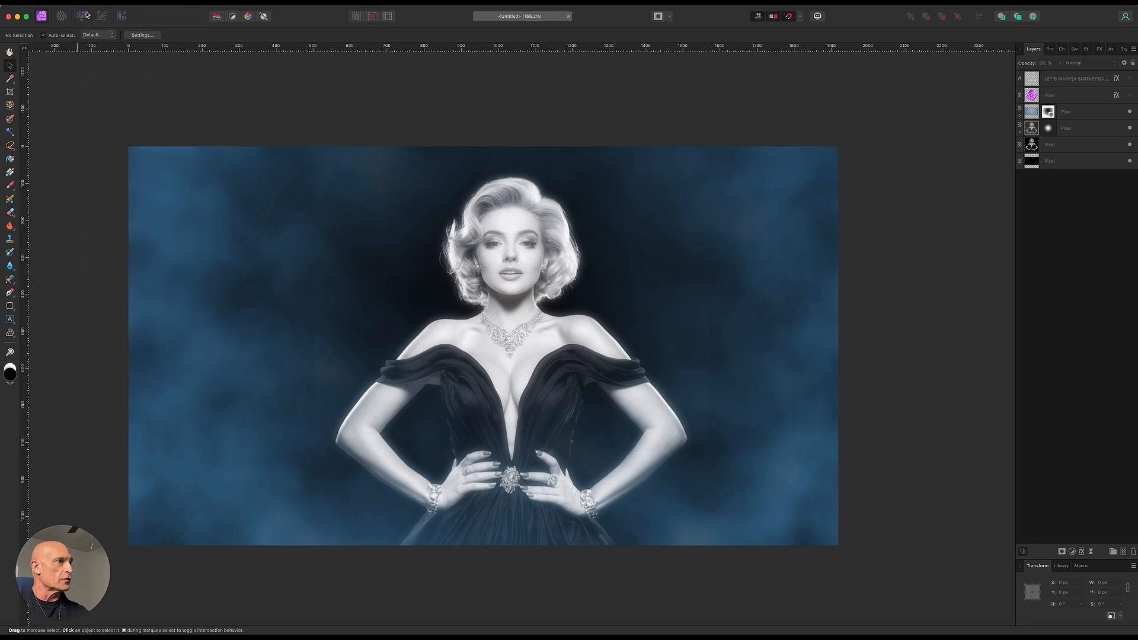
pyautogui.click(780, 449)
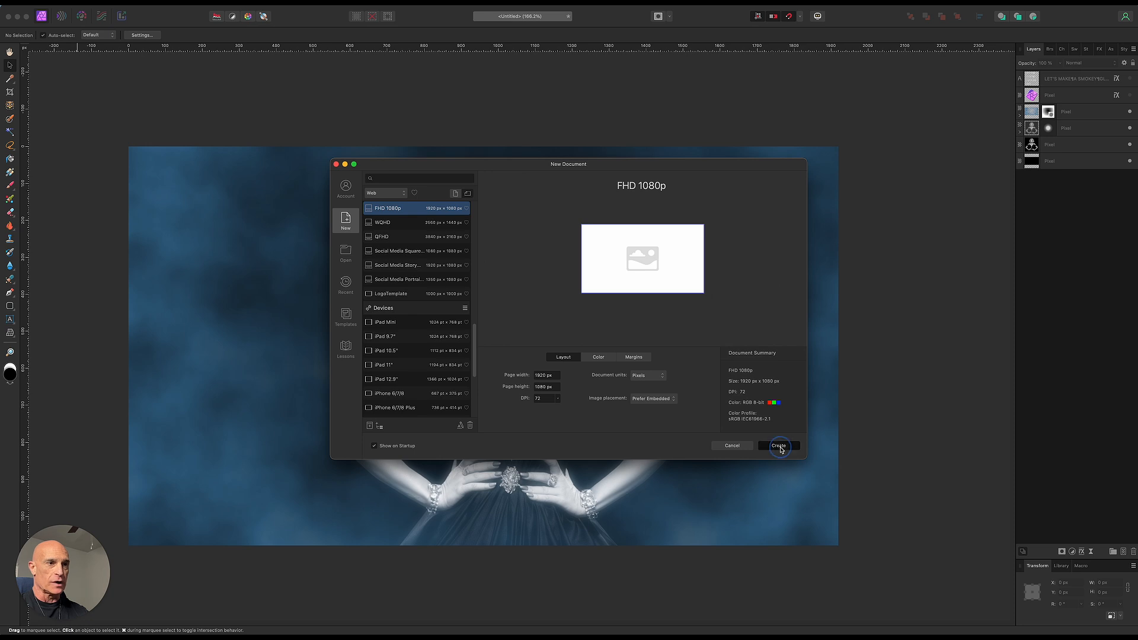
pyautogui.scroll(-2, 515, 400)
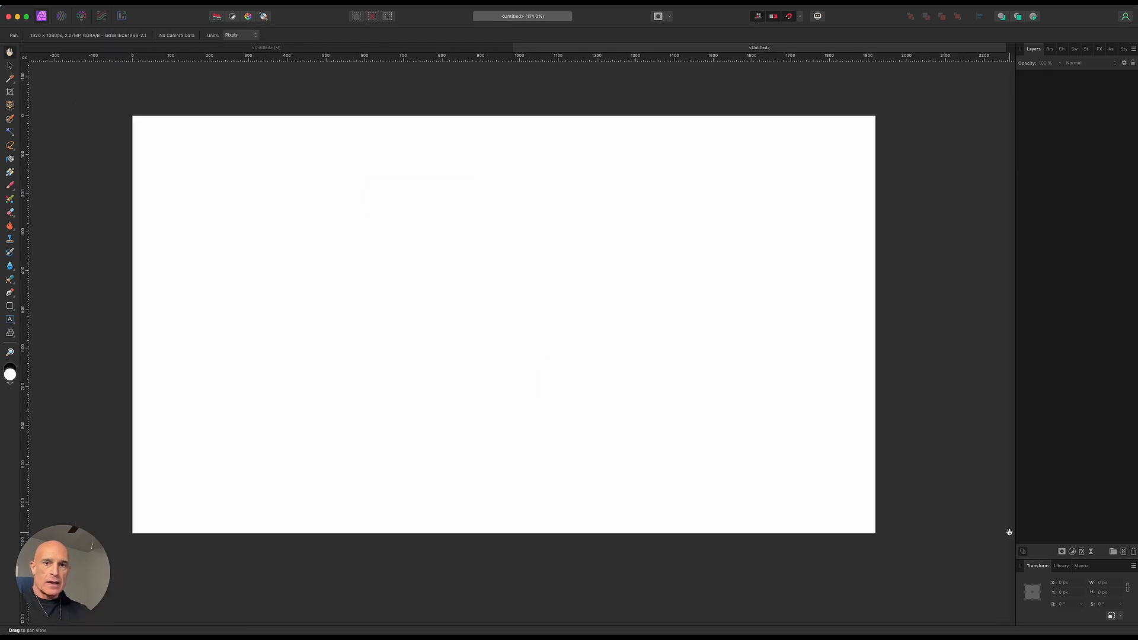
# Add a new pixel layer and flood fill it with black as the background
pyautogui.click(1125, 552)
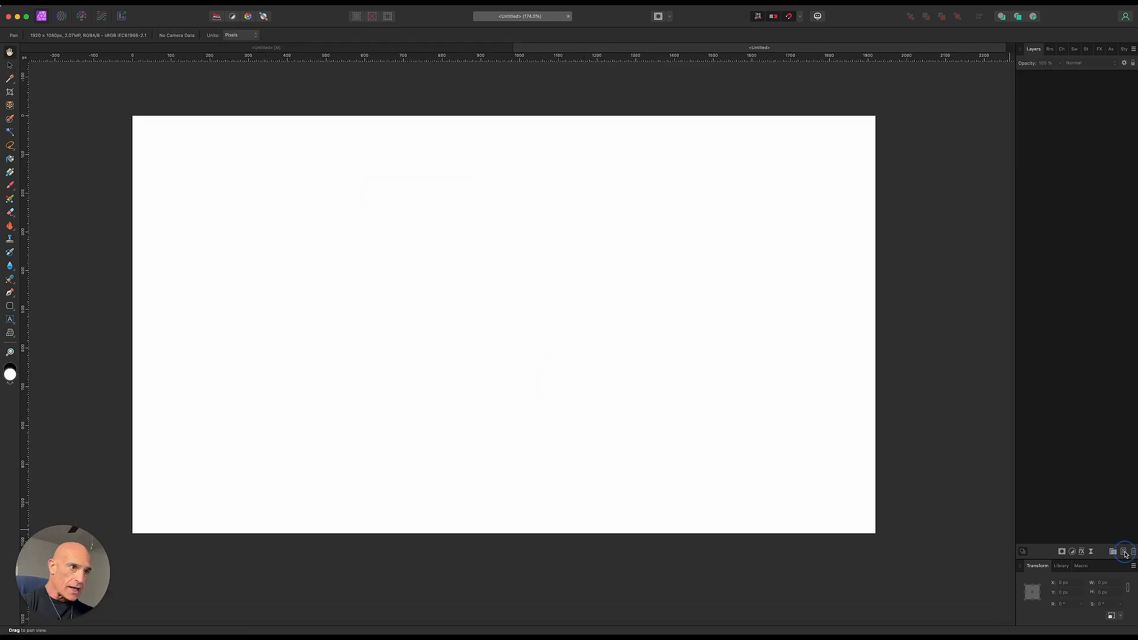
pyautogui.click(12, 366)
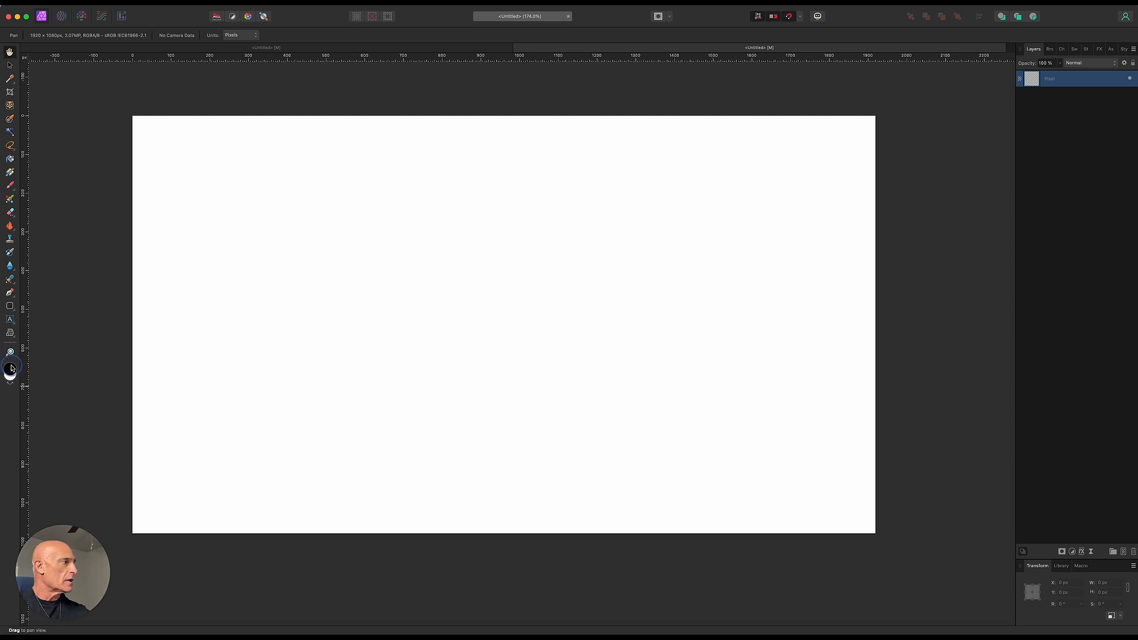
pyautogui.click(10, 161)
pyautogui.click(509, 314)
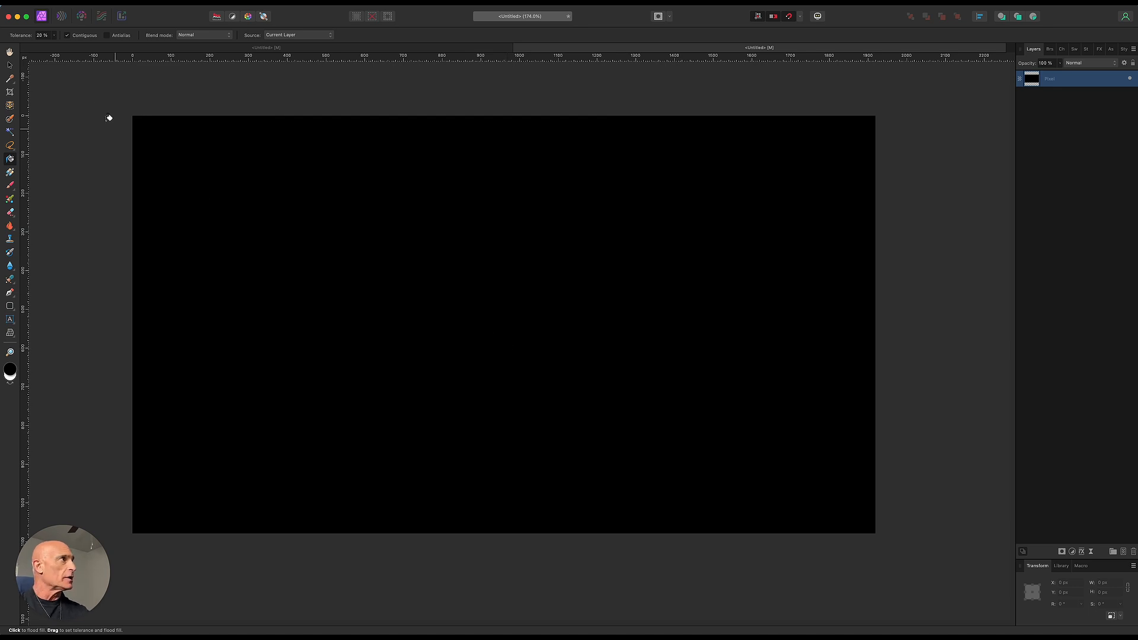
# Place the a-stunning-glamour portrait PNG at about 1070 px square over the black background, slightly left of the canvas centre
pyautogui.click(83, 4)
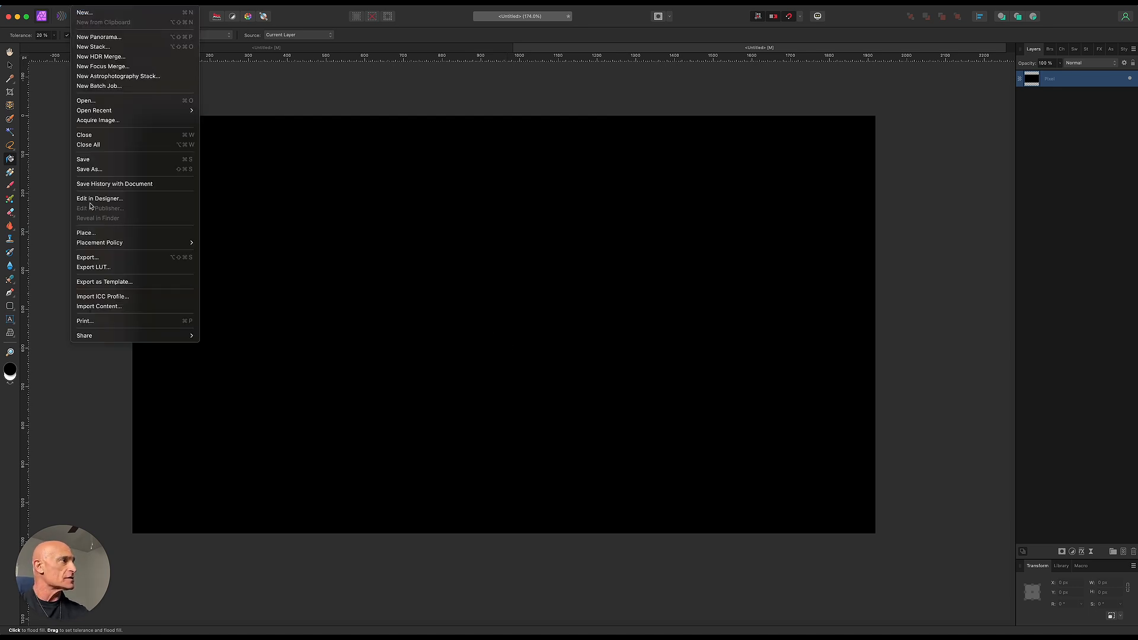
pyautogui.click(86, 101)
pyautogui.click(807, 481)
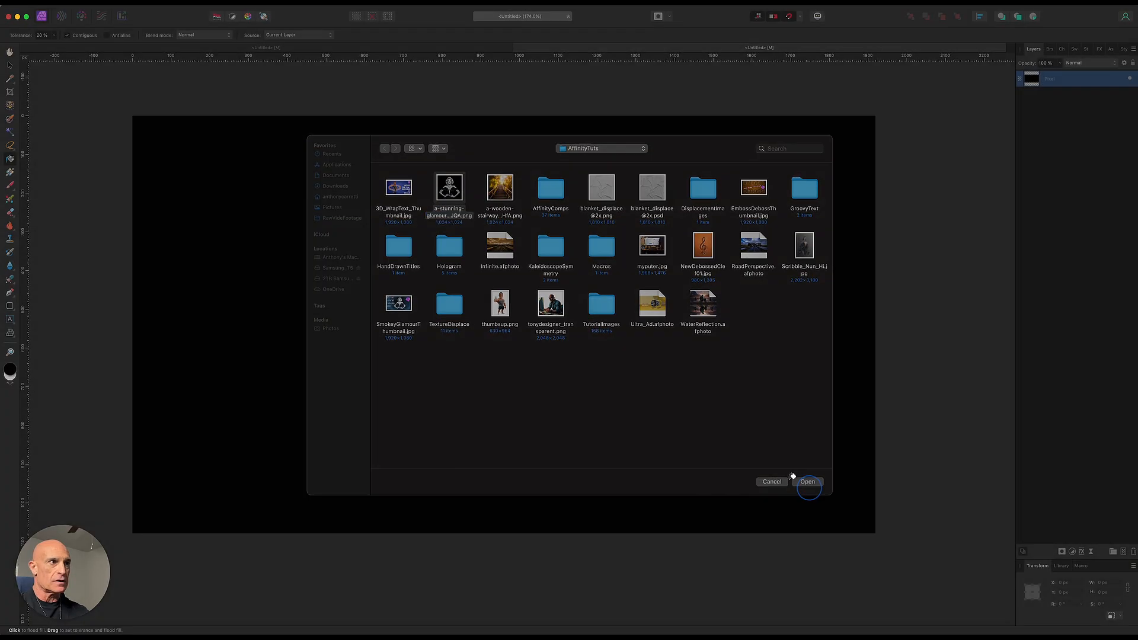
pyautogui.moveTo(305, 120); pyautogui.dragTo(718, 532)
pyautogui.moveTo(502, 399); pyautogui.dragTo(491, 399)
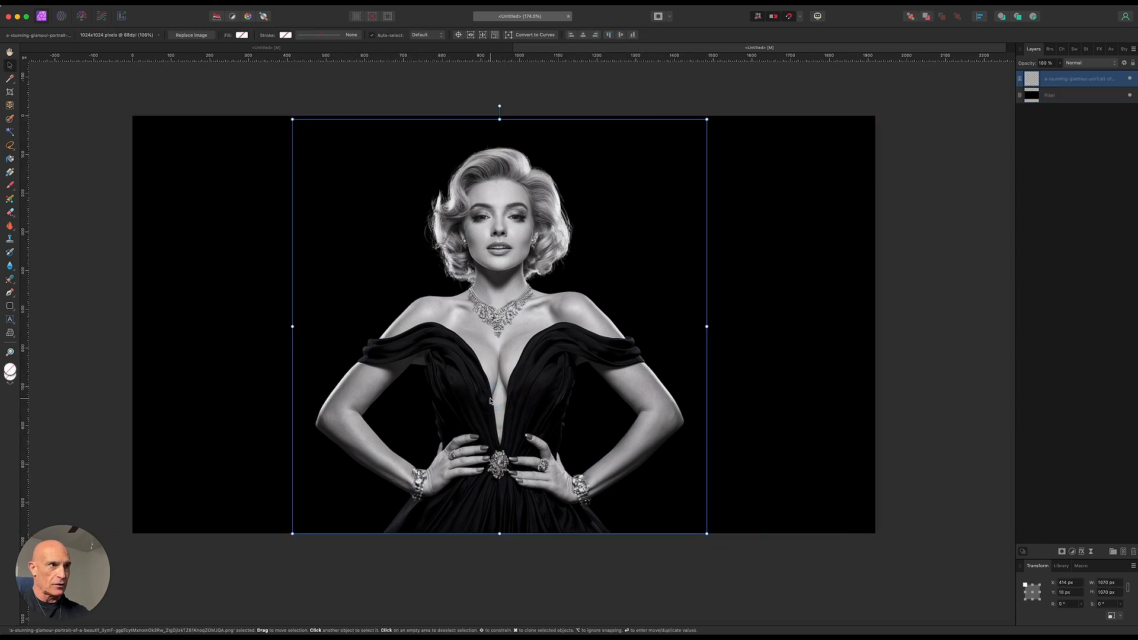
pyautogui.click(98, 152)
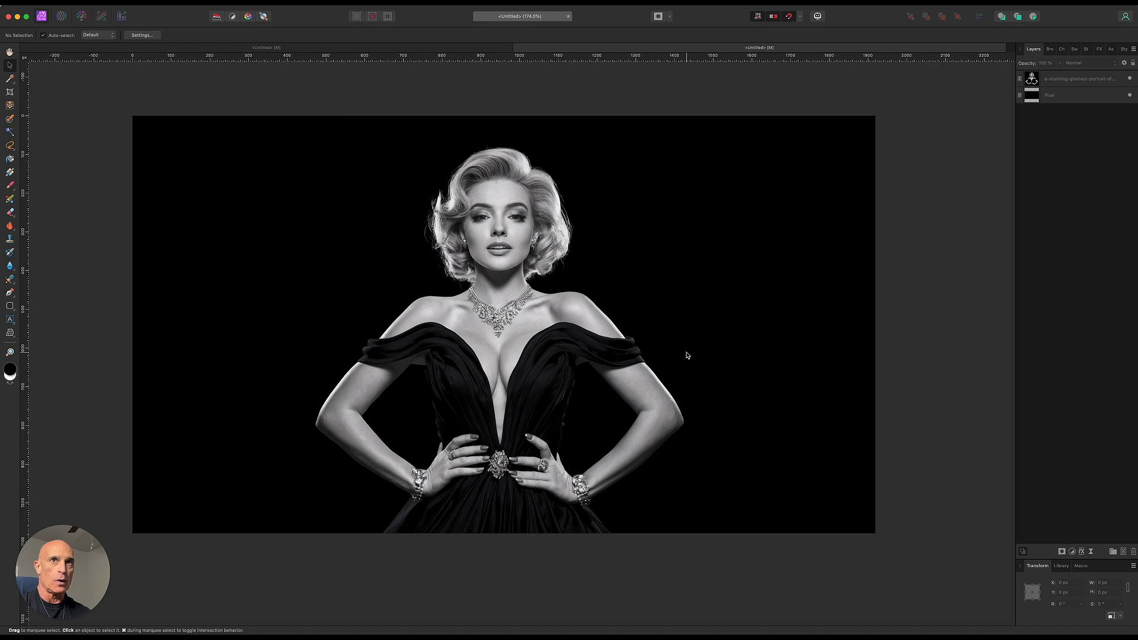
# Rasterize and trim the placed portrait layer and duplicate it
pyautogui.click(1058, 83)
pyautogui.rightClick(1058, 83)
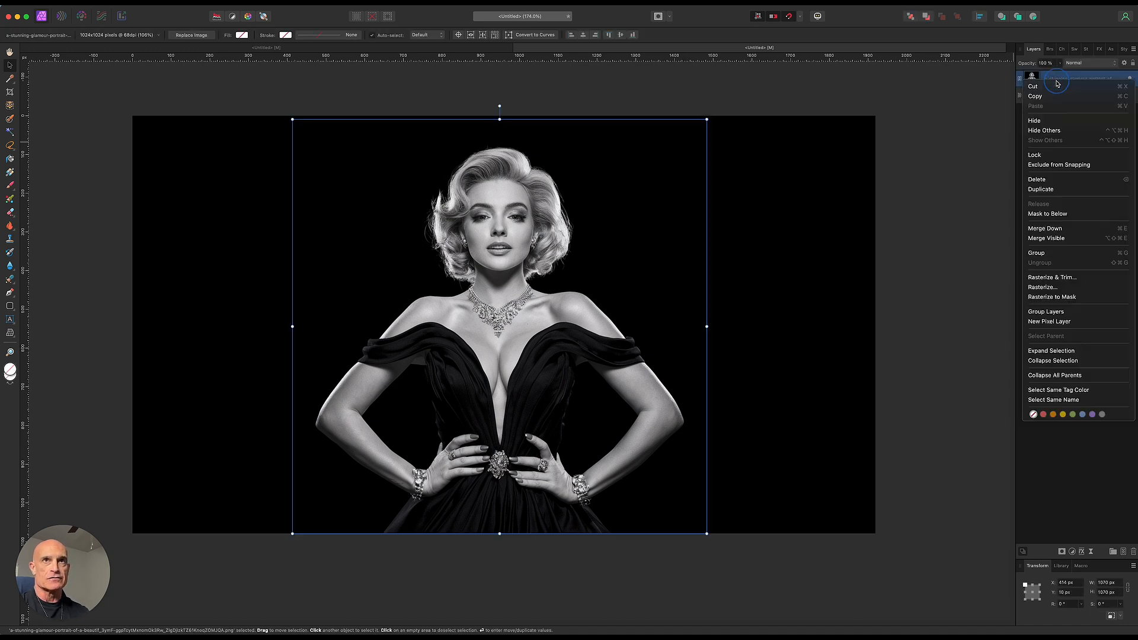
pyautogui.click(1055, 278)
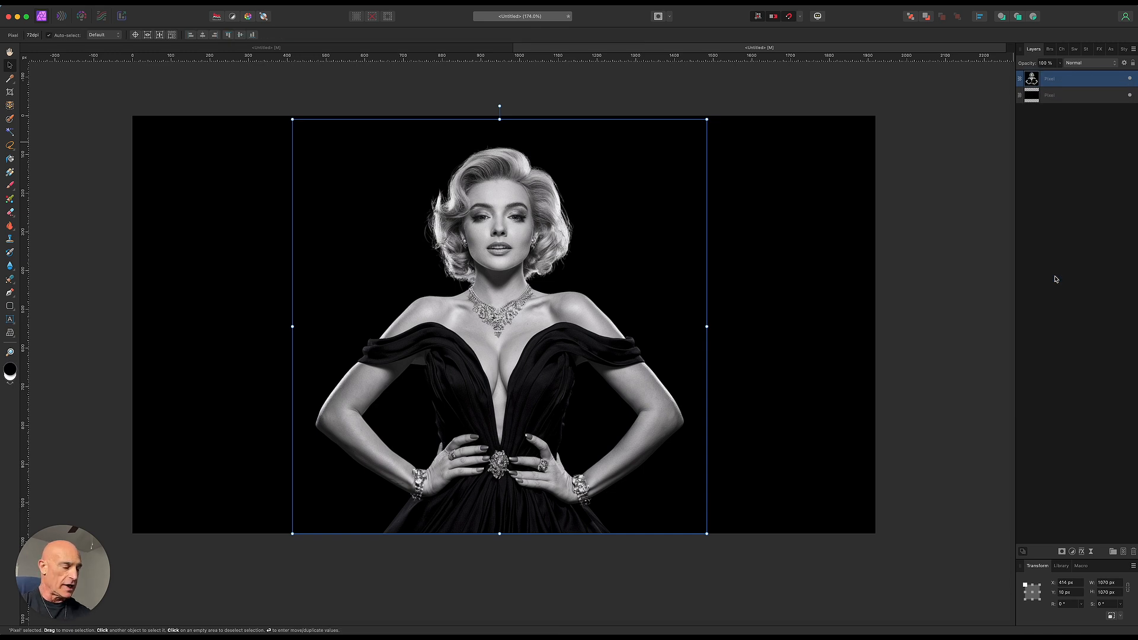
pyautogui.press('super+j')
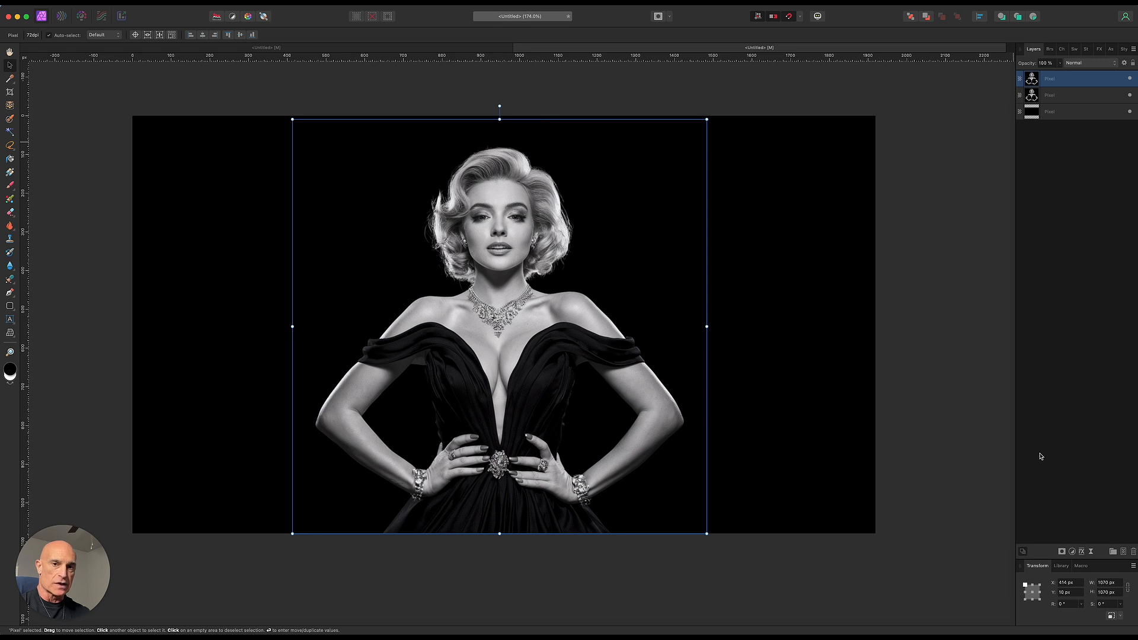
# Apply a live Gaussian Blur with a radius of about 12 px to the duplicated portrait layer
pyautogui.click(1091, 553)
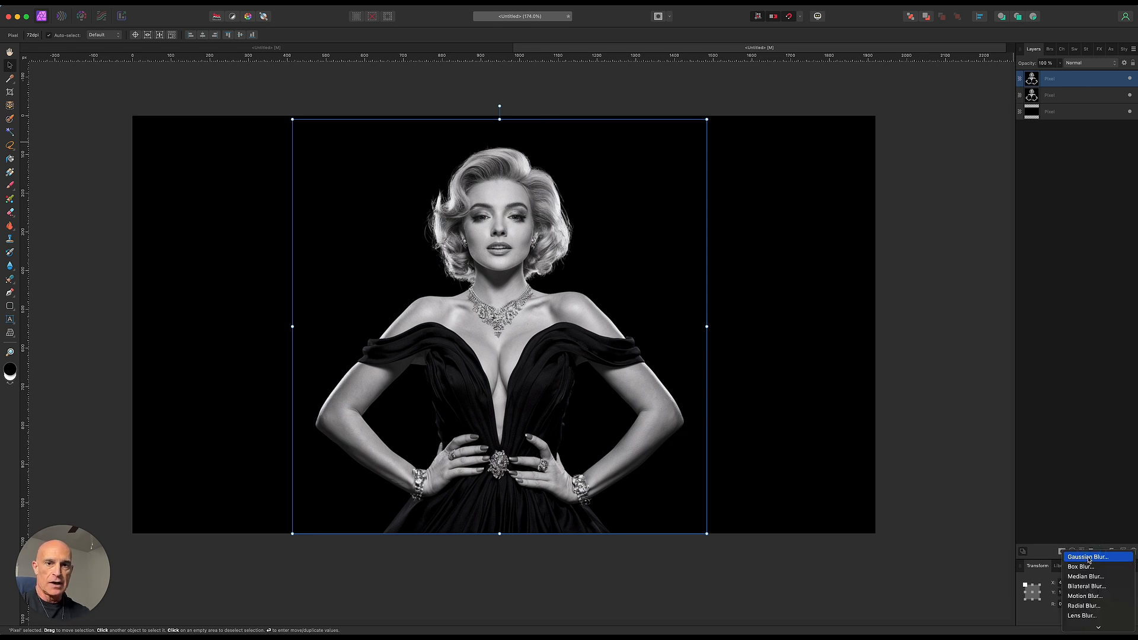
pyautogui.click(1089, 557)
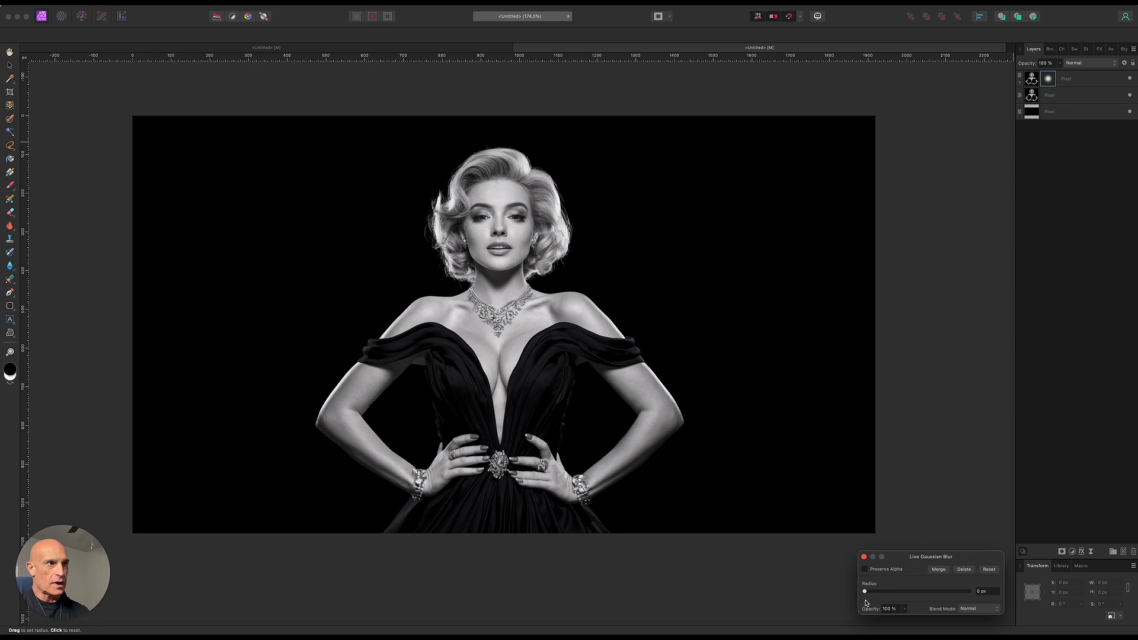
pyautogui.moveTo(865, 591); pyautogui.dragTo(913, 592)
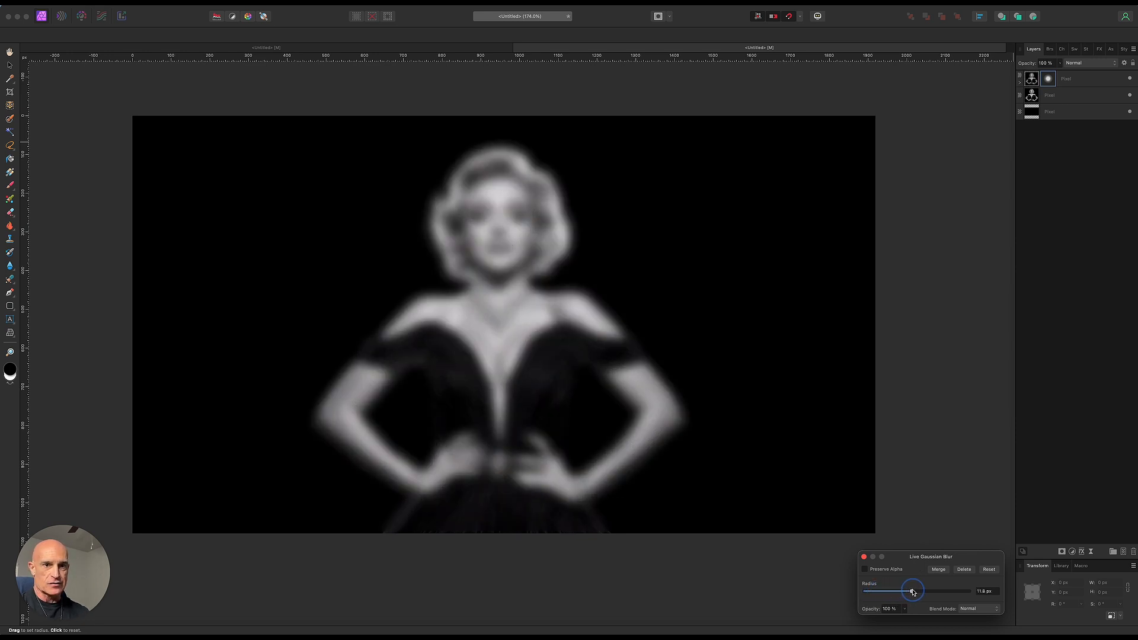
pyautogui.moveTo(913, 593); pyautogui.dragTo(913, 592)
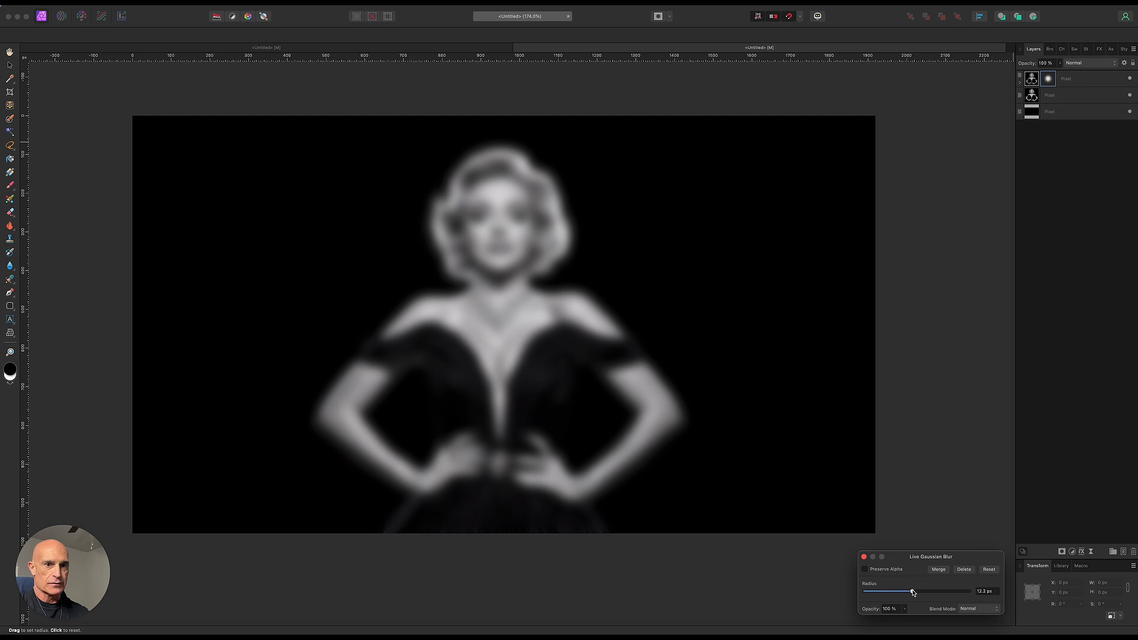
# Set the blurred portrait layer's blend mode to Screen and compare the image with the layer hidden and shown
pyautogui.click(1079, 83)
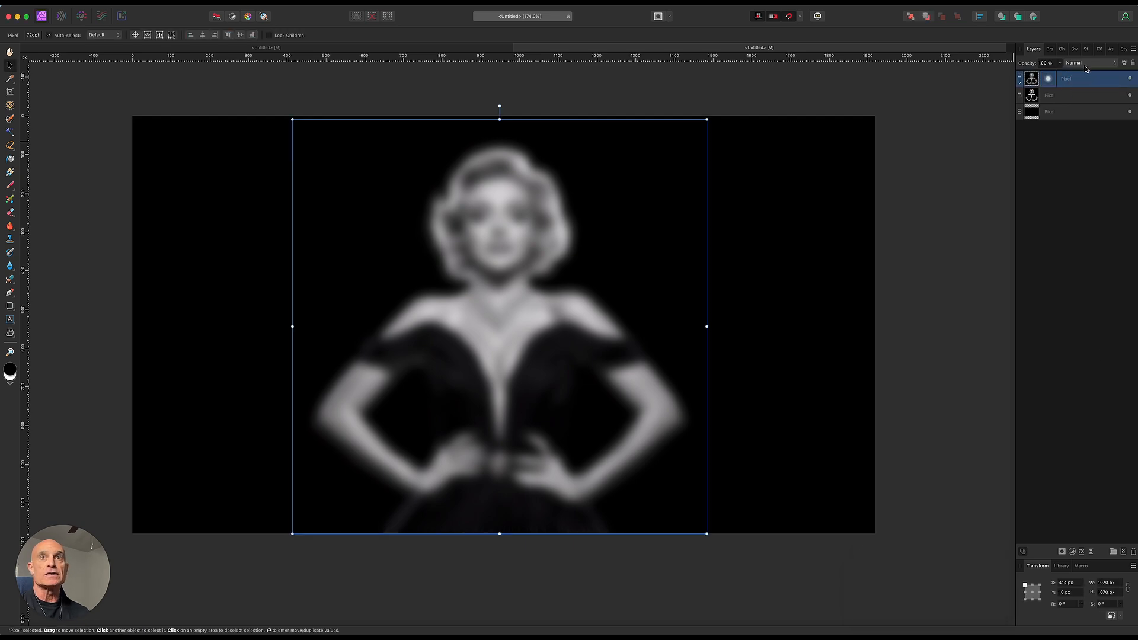
pyautogui.click(1083, 63)
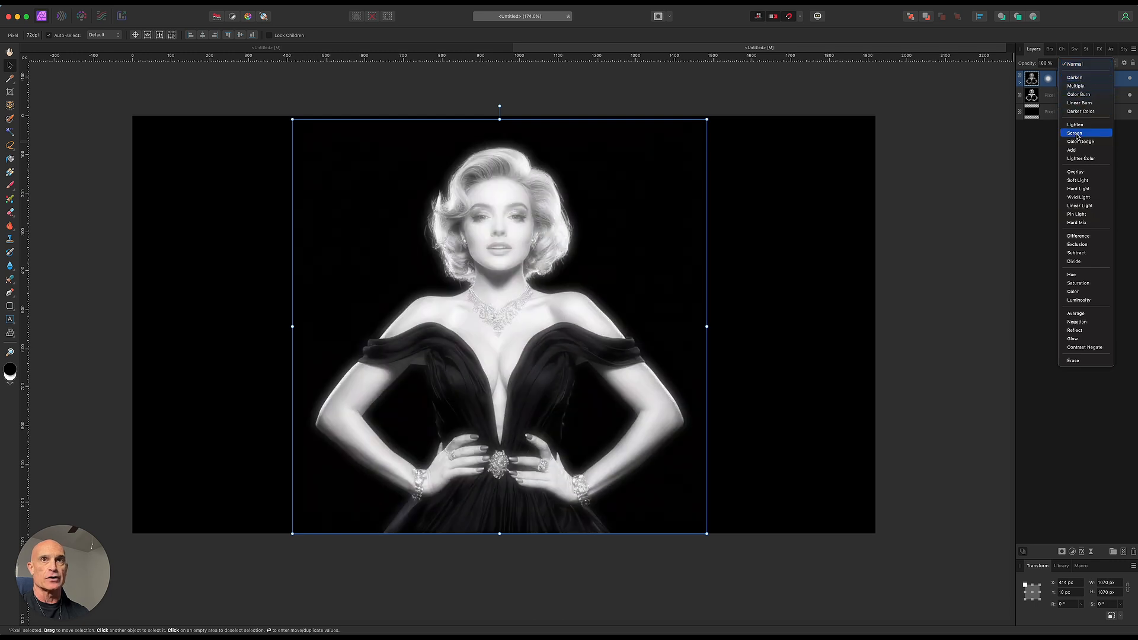
pyautogui.click(1076, 133)
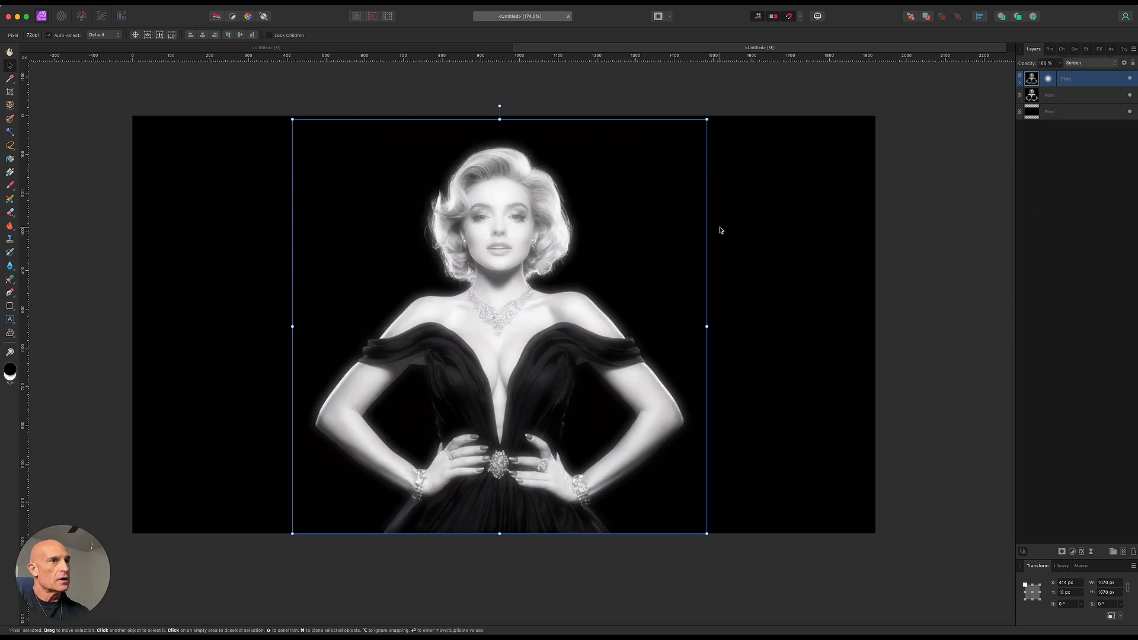
pyautogui.click(948, 216)
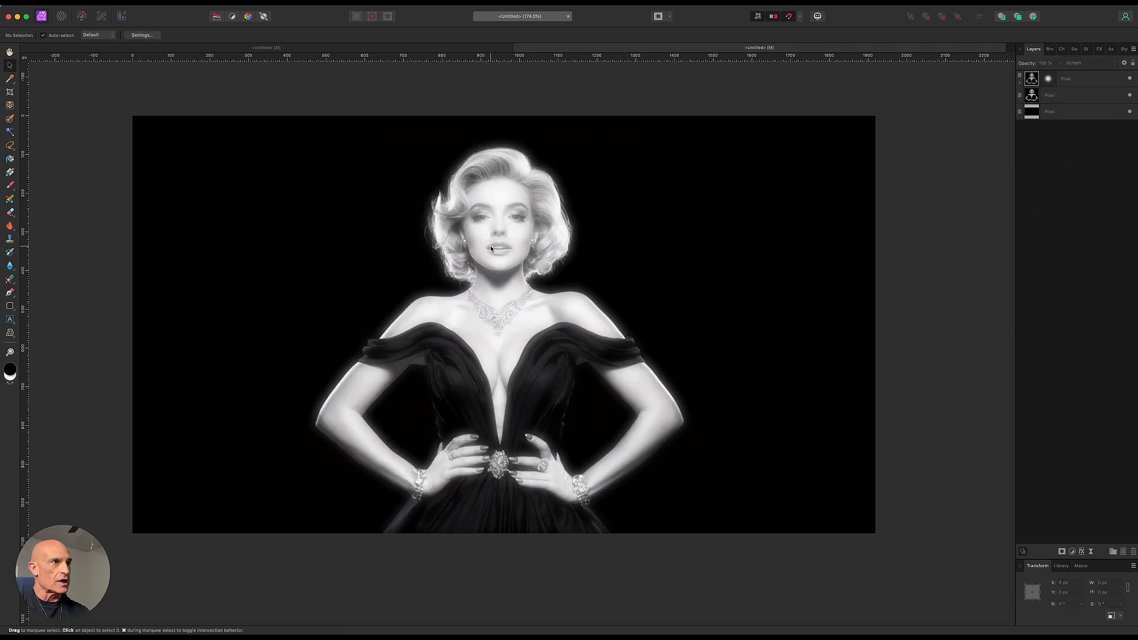
pyautogui.click(1130, 79)
pyautogui.click(1131, 79)
pyautogui.click(1130, 79)
pyautogui.click(1130, 79)
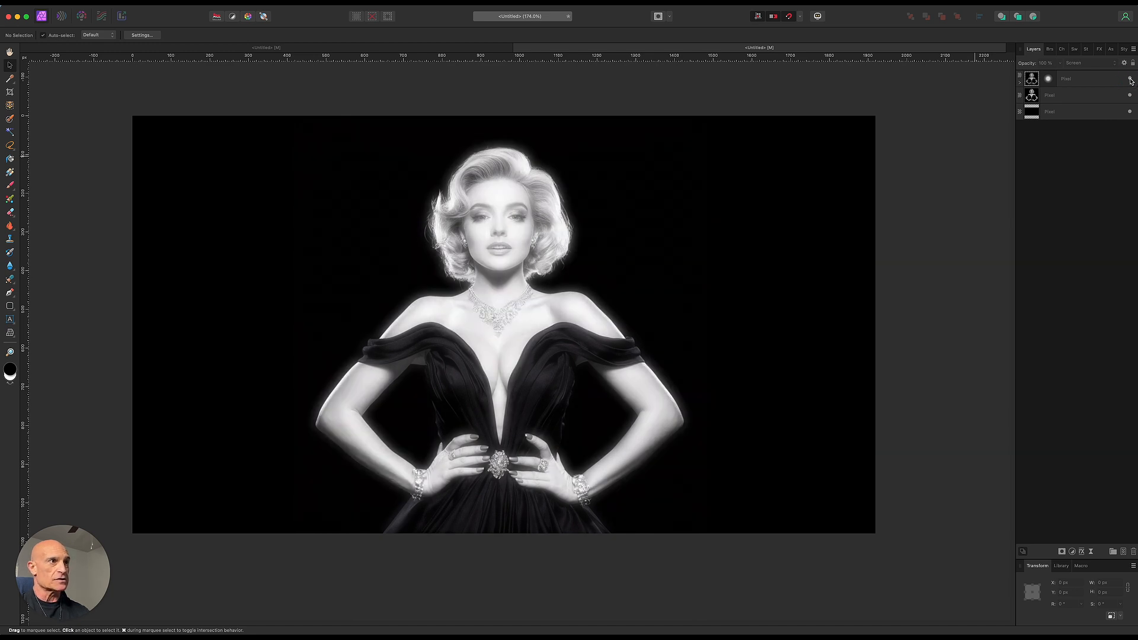
# Lower the blurred portrait layer's opacity to about 68% and compare the image with and without the glow
pyautogui.click(1091, 83)
pyautogui.click(1060, 63)
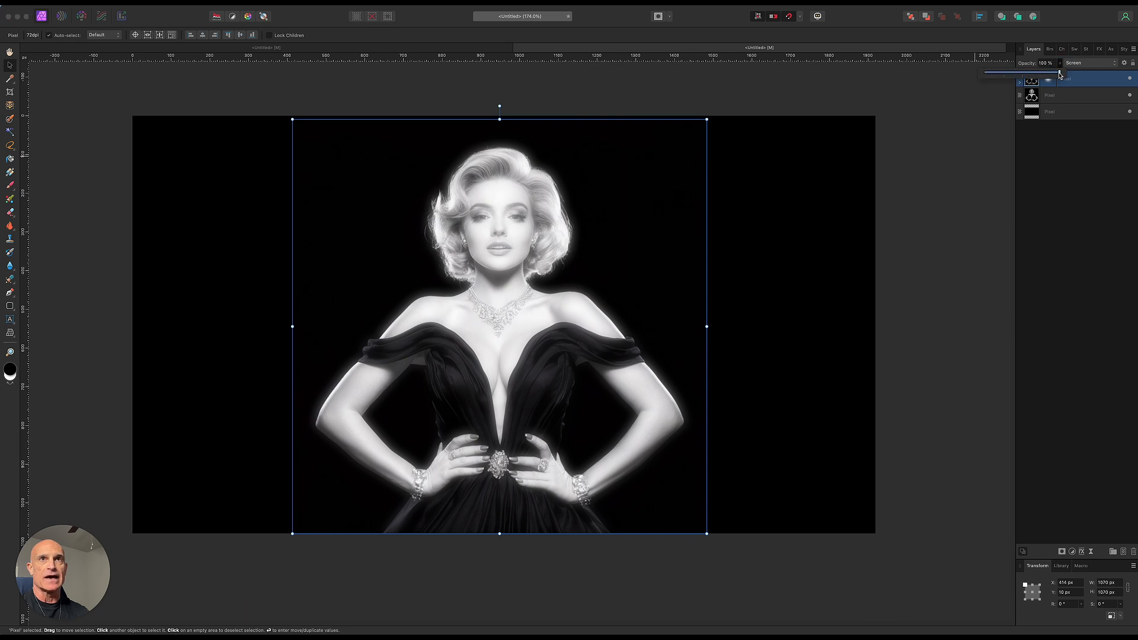
pyautogui.moveTo(1061, 74); pyautogui.dragTo(1037, 79)
pyautogui.click(962, 256)
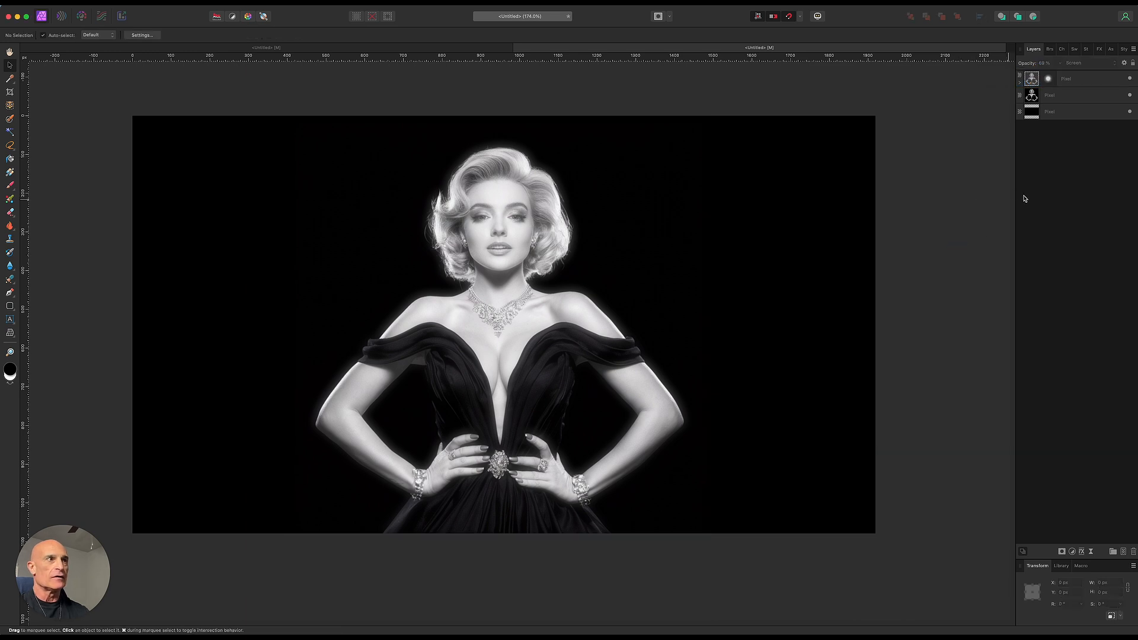
pyautogui.click(1130, 79)
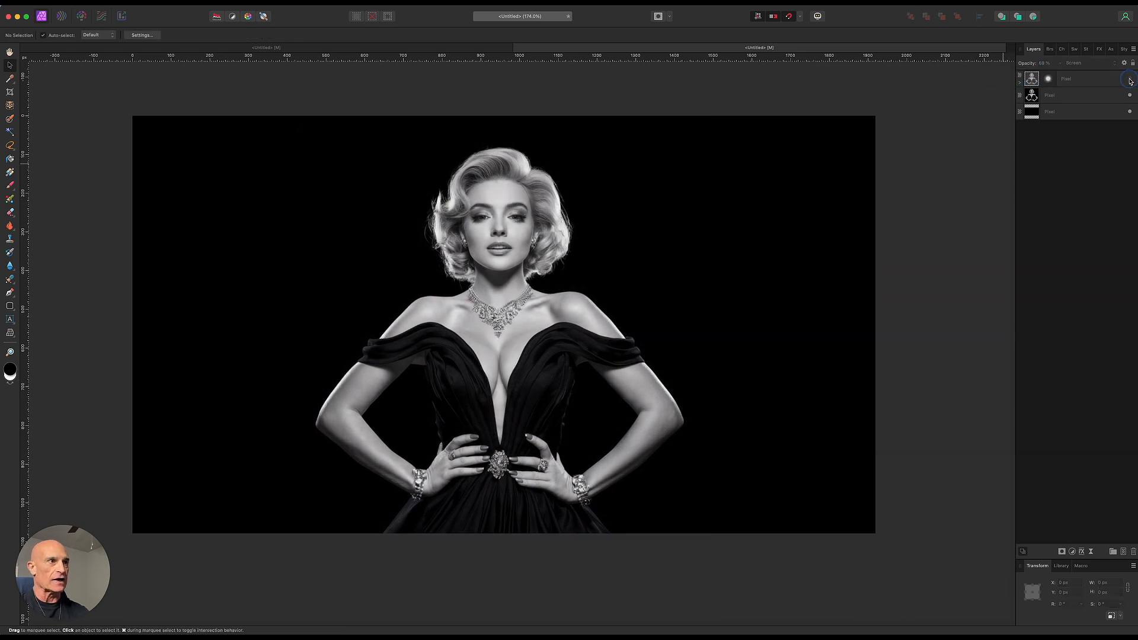
pyautogui.click(1131, 79)
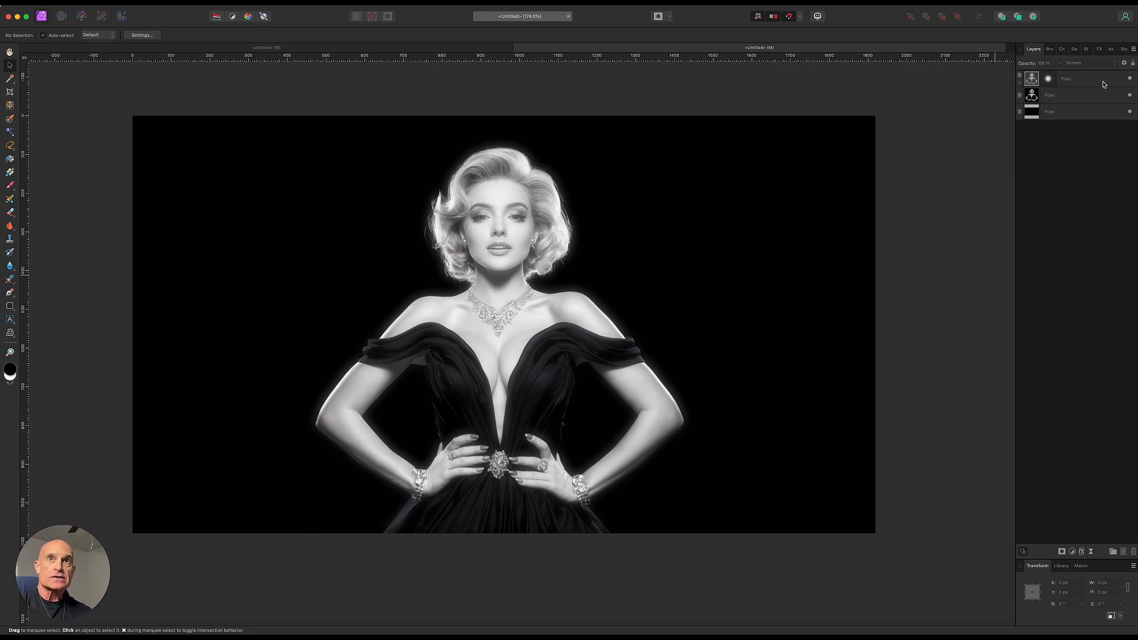
# Add a new pixel layer above the portrait layers and flood fill it with black
pyautogui.click(1123, 552)
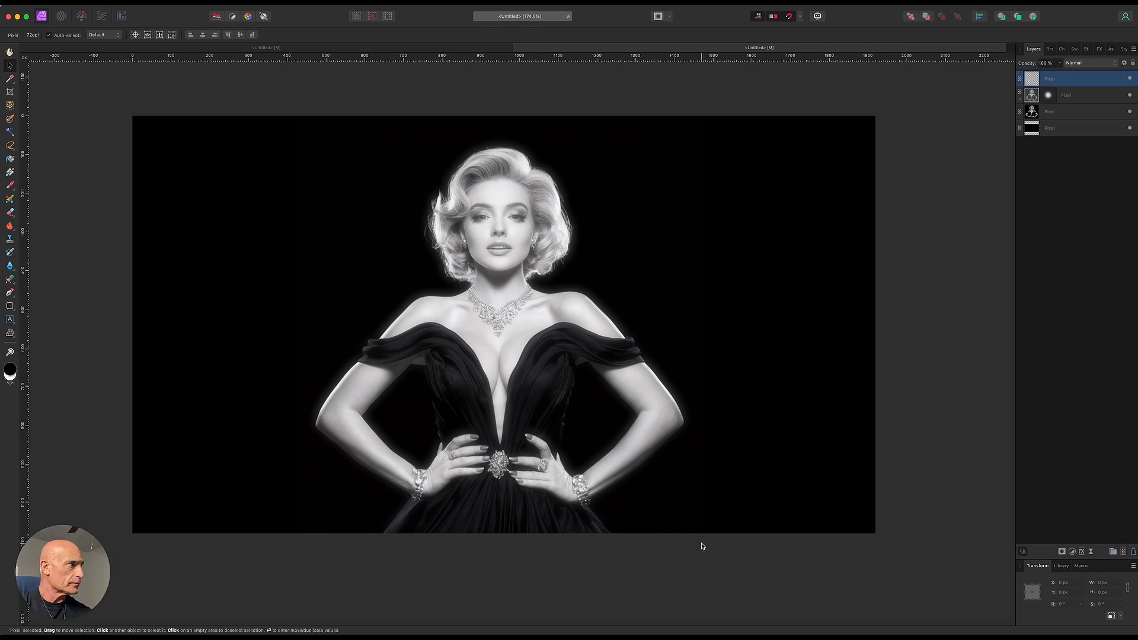
pyautogui.click(10, 159)
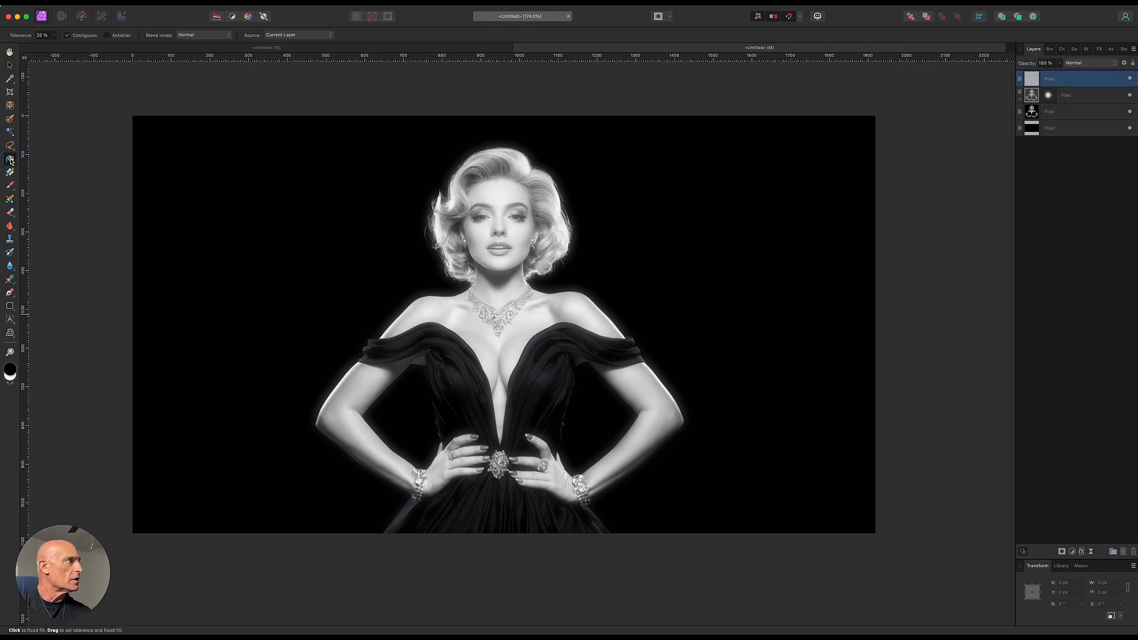
pyautogui.click(387, 240)
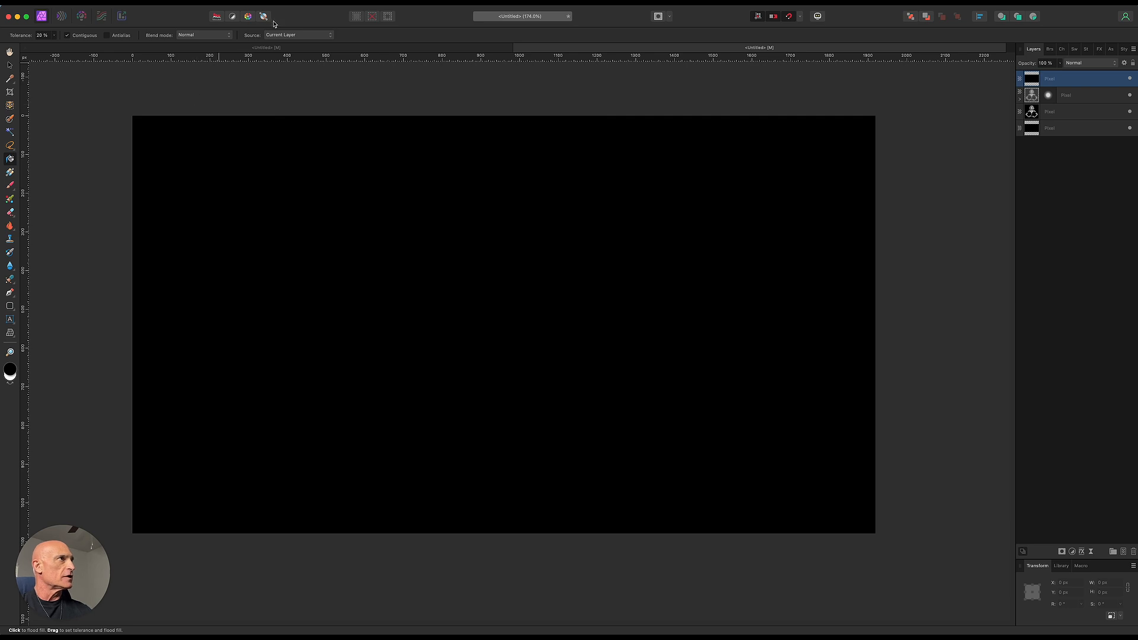
# Apply Perlin Noise to the top black layer with 10 octaves, zoom about 158 px and persistence about 24
pyautogui.click(264, 5)
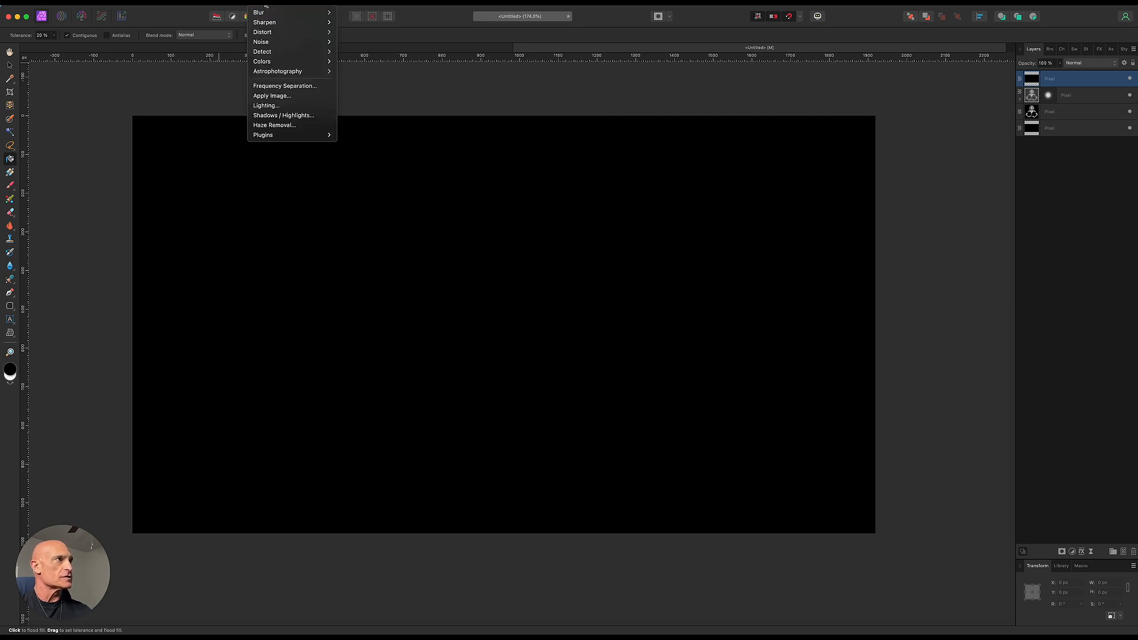
pyautogui.moveTo(276, 45)
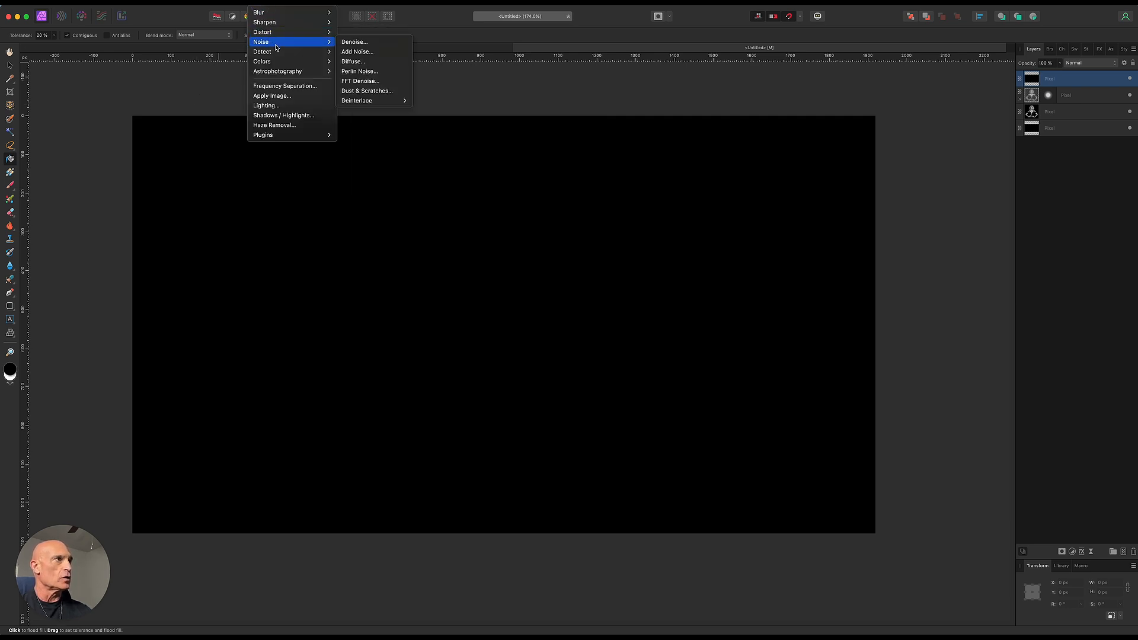
pyautogui.click(361, 71)
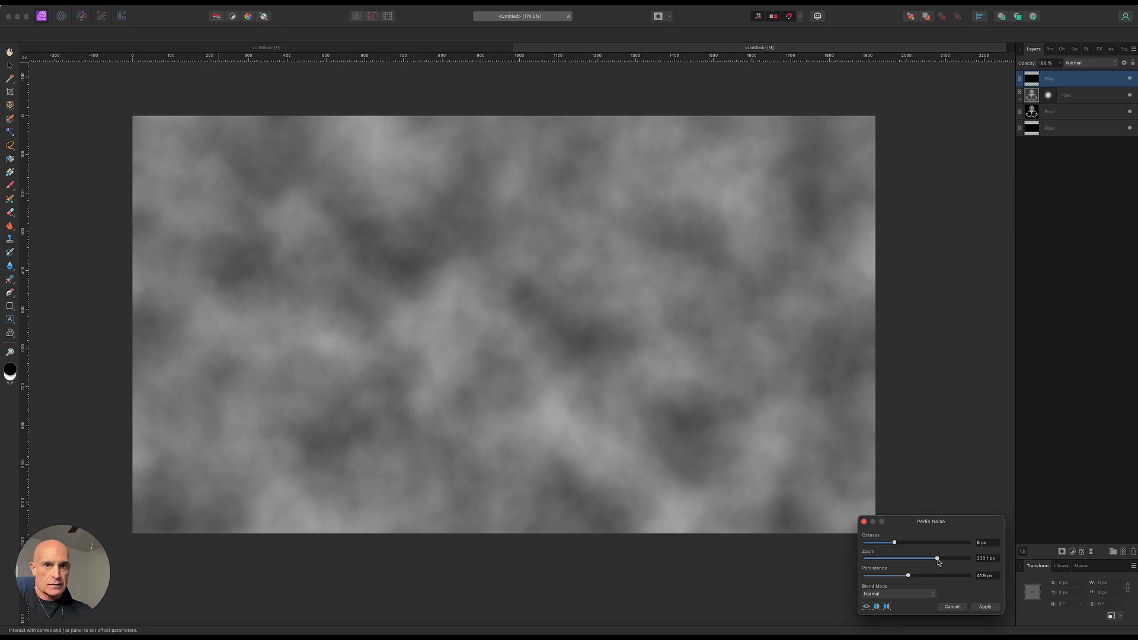
pyautogui.moveTo(938, 562)
pyautogui.mouseDown()
pyautogui.moveTo(892, 561)
pyautogui.moveTo(943, 567)
pyautogui.moveTo(909, 562)
pyautogui.moveTo(943, 543)
pyautogui.moveTo(906, 550)
pyautogui.moveTo(953, 578)
pyautogui.moveTo(913, 579)
pyautogui.moveTo(894, 548)
pyautogui.moveTo(925, 562)
pyautogui.moveTo(886, 580)
pyautogui.moveTo(913, 542)
pyautogui.moveTo(928, 543)
pyautogui.moveTo(930, 560)
pyautogui.mouseUp()
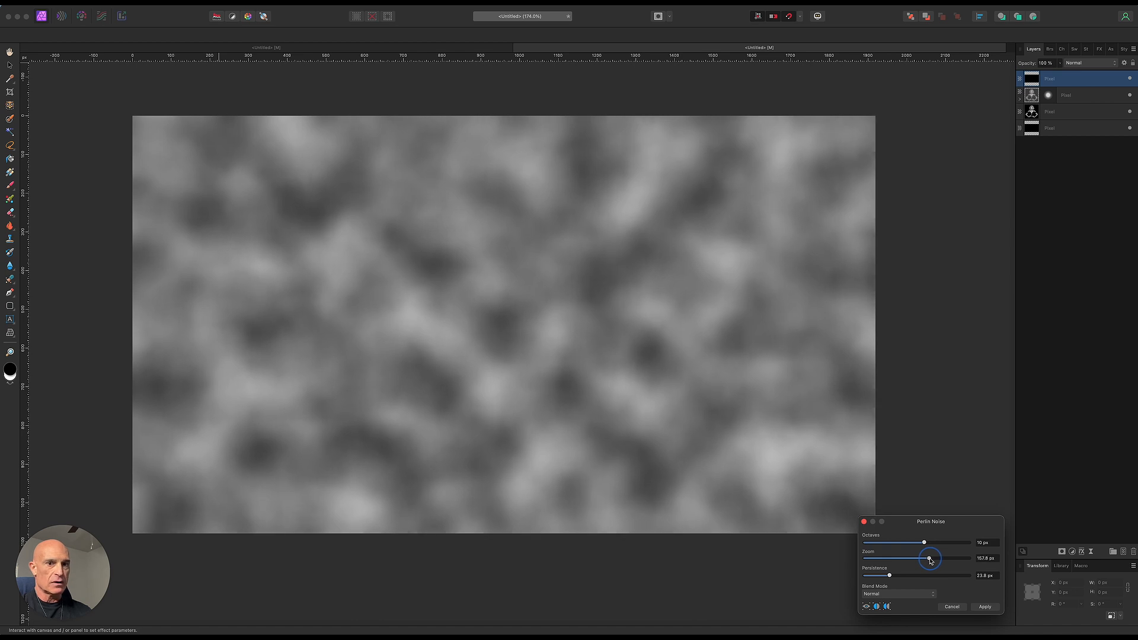
pyautogui.click(984, 607)
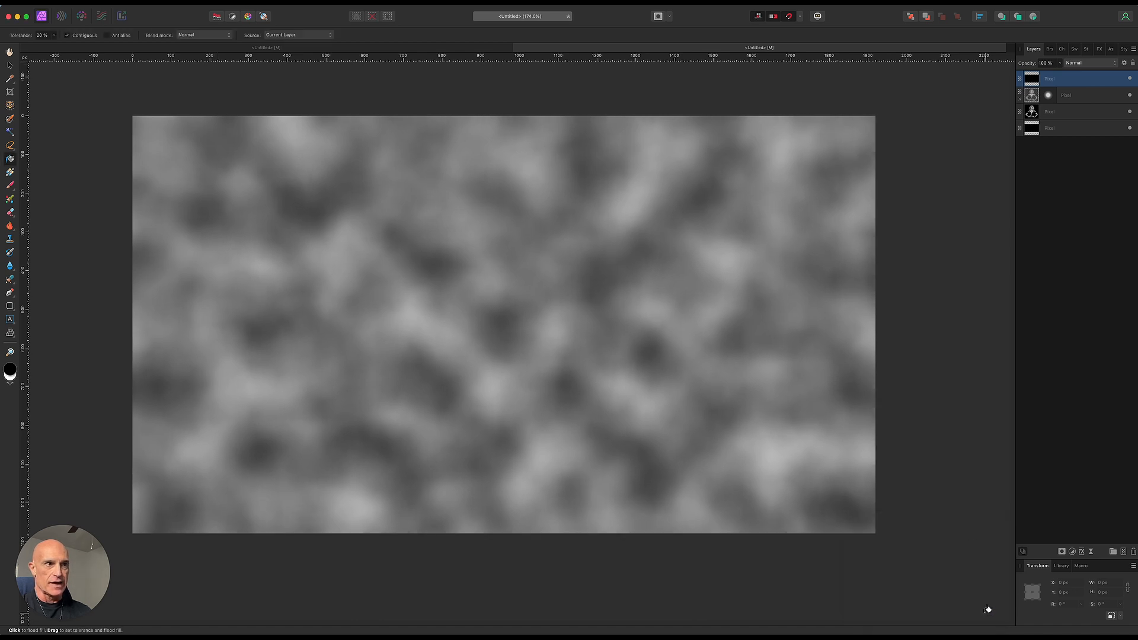
# Set the noise layer's blend mode to Screen and add a mask to it, inverted to white
pyautogui.click(1073, 65)
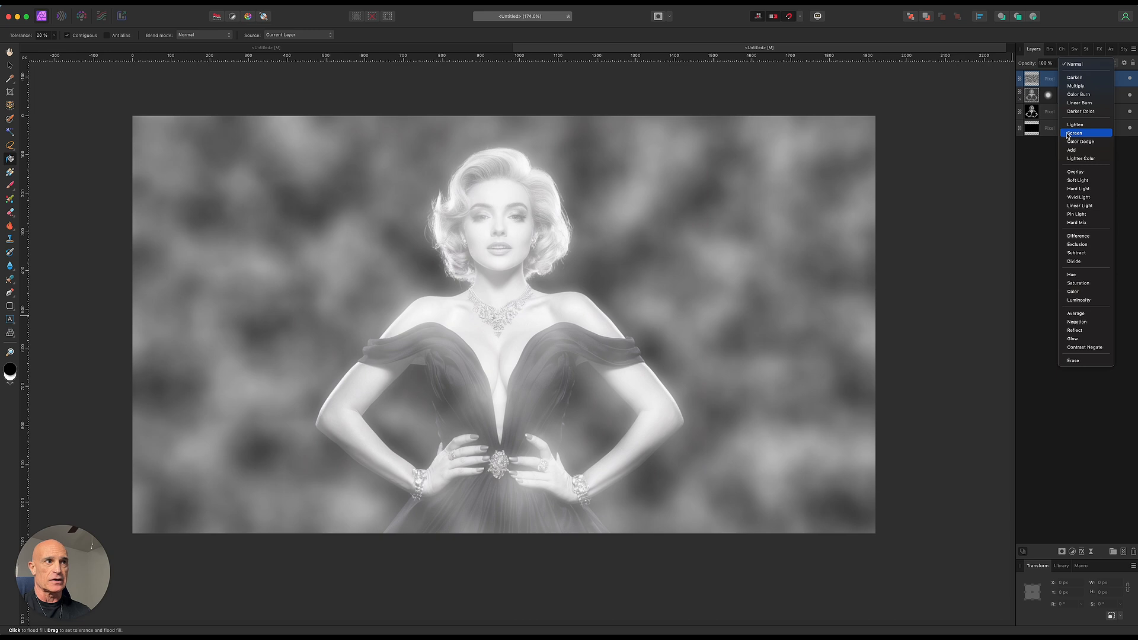
pyautogui.click(1069, 136)
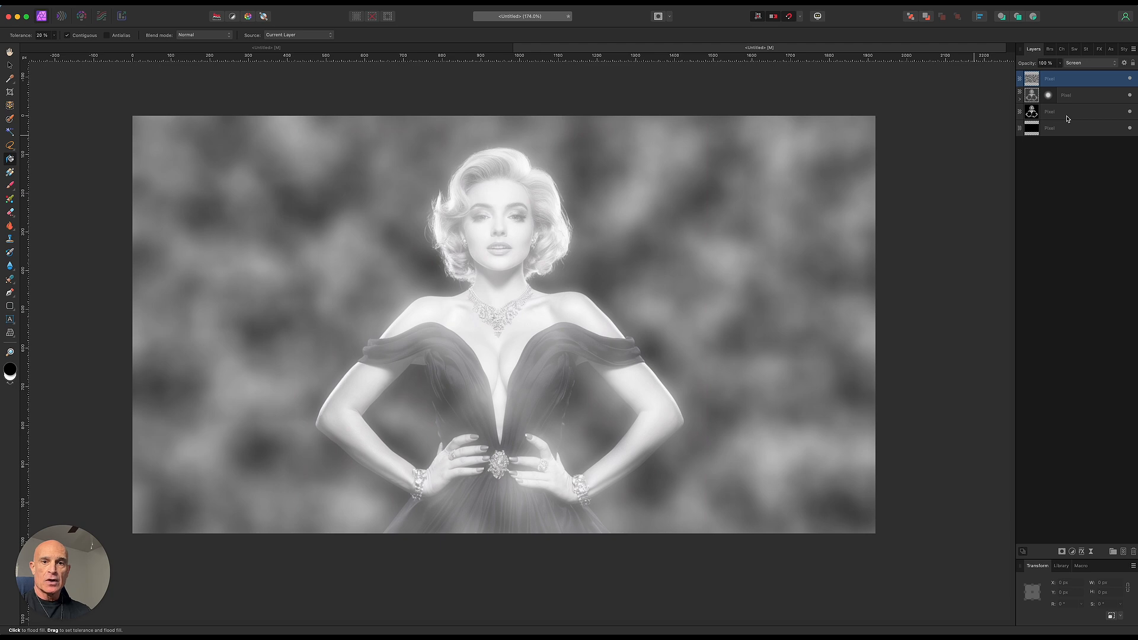
pyautogui.keyDown('alt'); pyautogui.click(1063, 552); pyautogui.keyUp('alt')
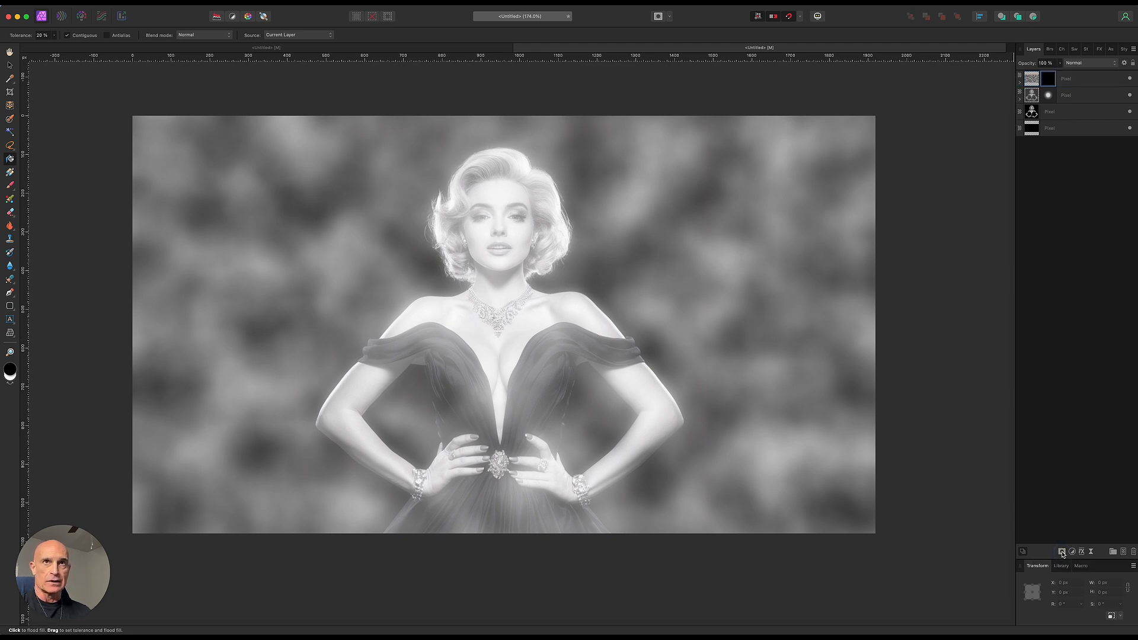
pyautogui.press('super+i')
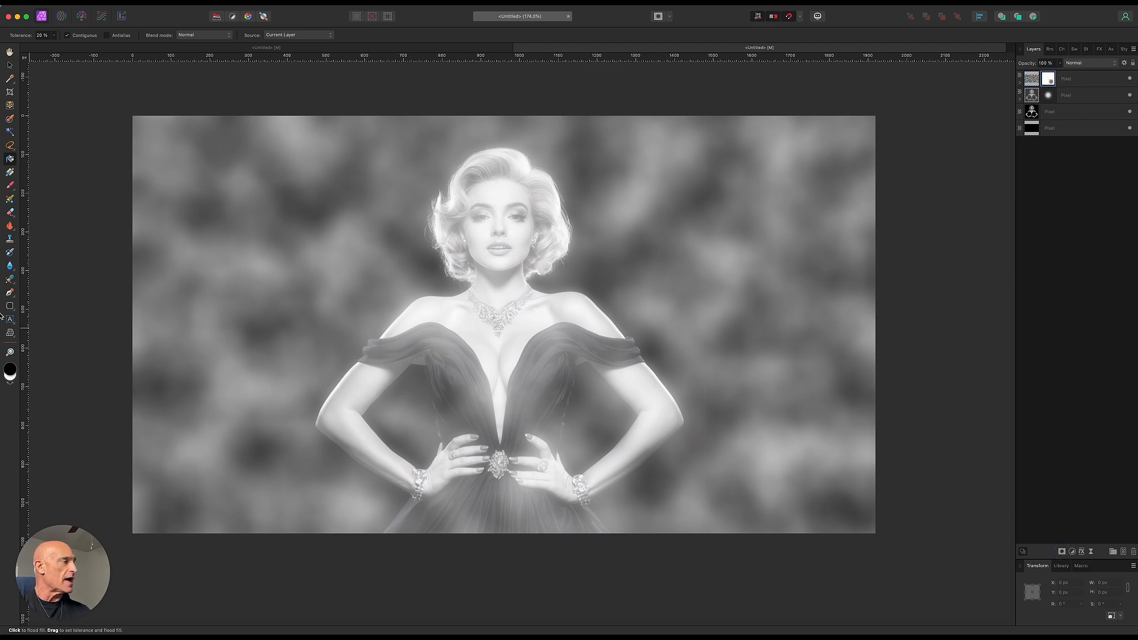
# Fill the noise layer's mask with a radial gradient, black at the woman's neck to white near the canvas's upper-right corner, and adjust its midpoint
pyautogui.click(10, 173)
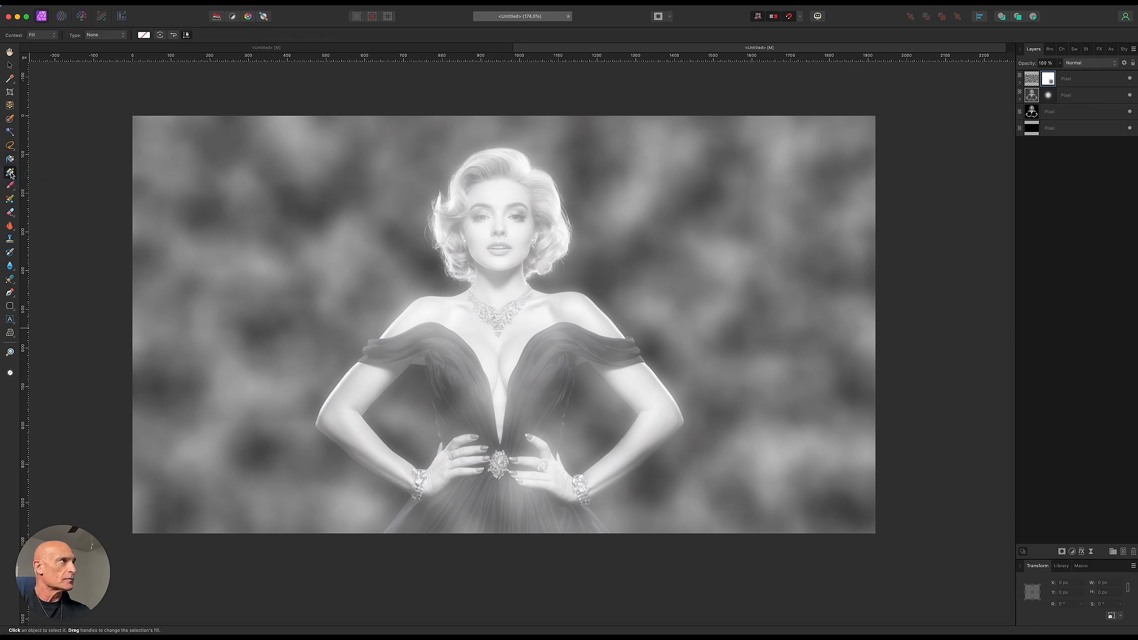
pyautogui.click(143, 35)
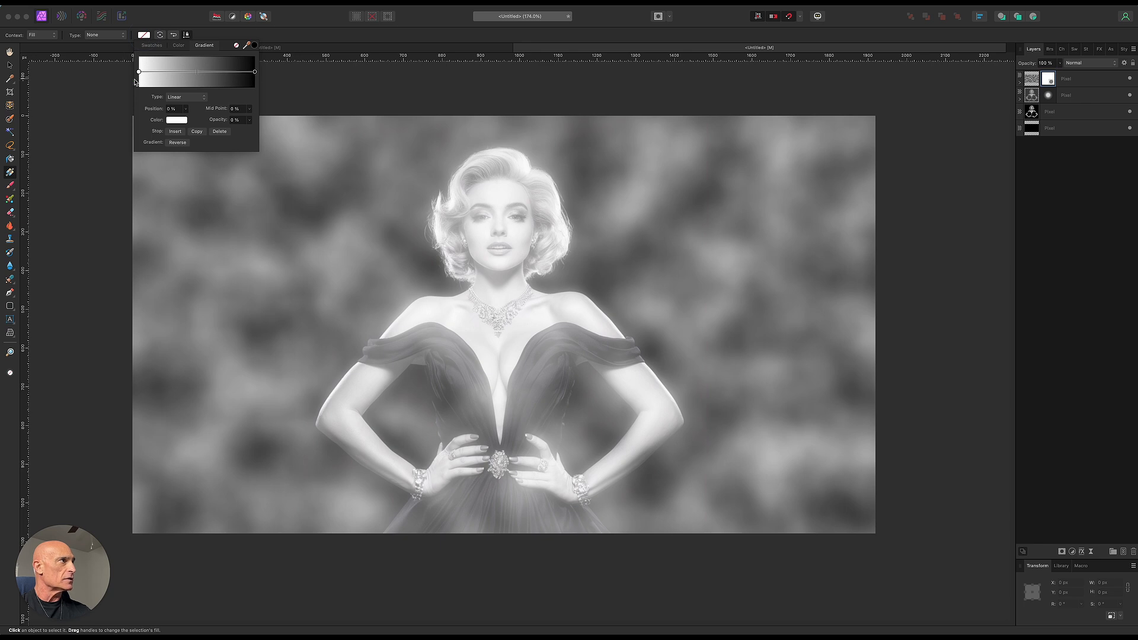
pyautogui.click(176, 144)
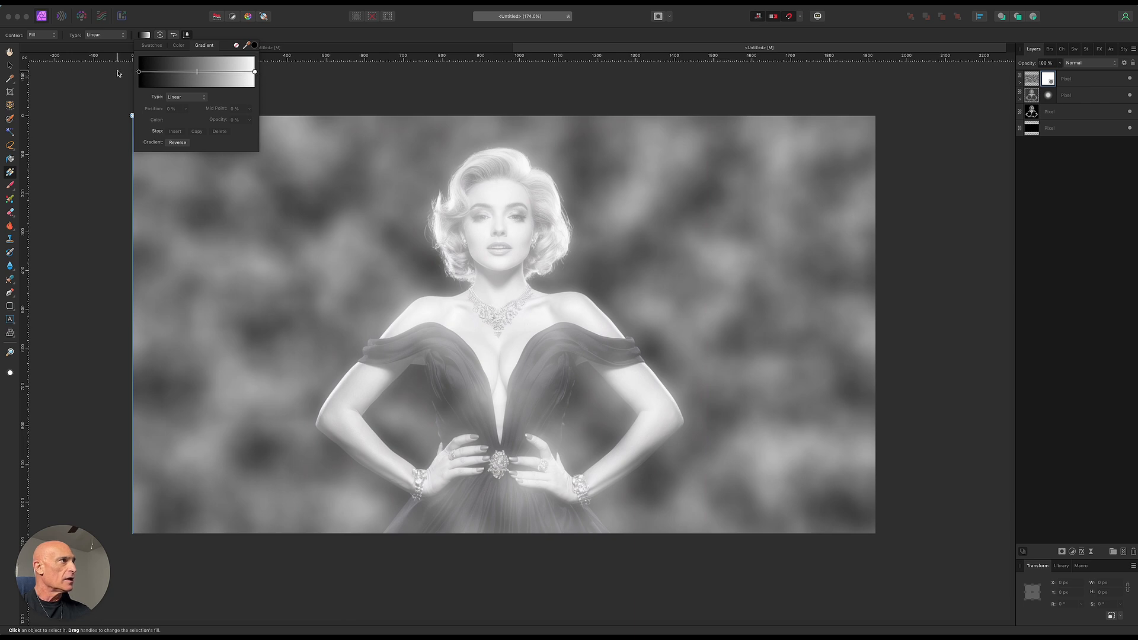
pyautogui.click(95, 36)
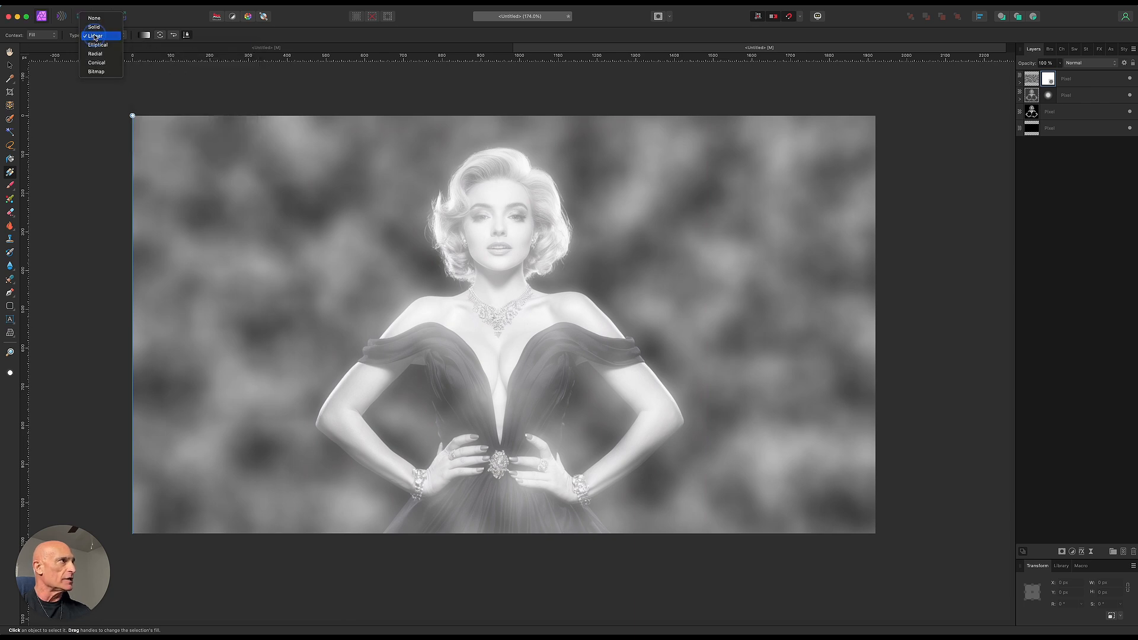
pyautogui.click(95, 54)
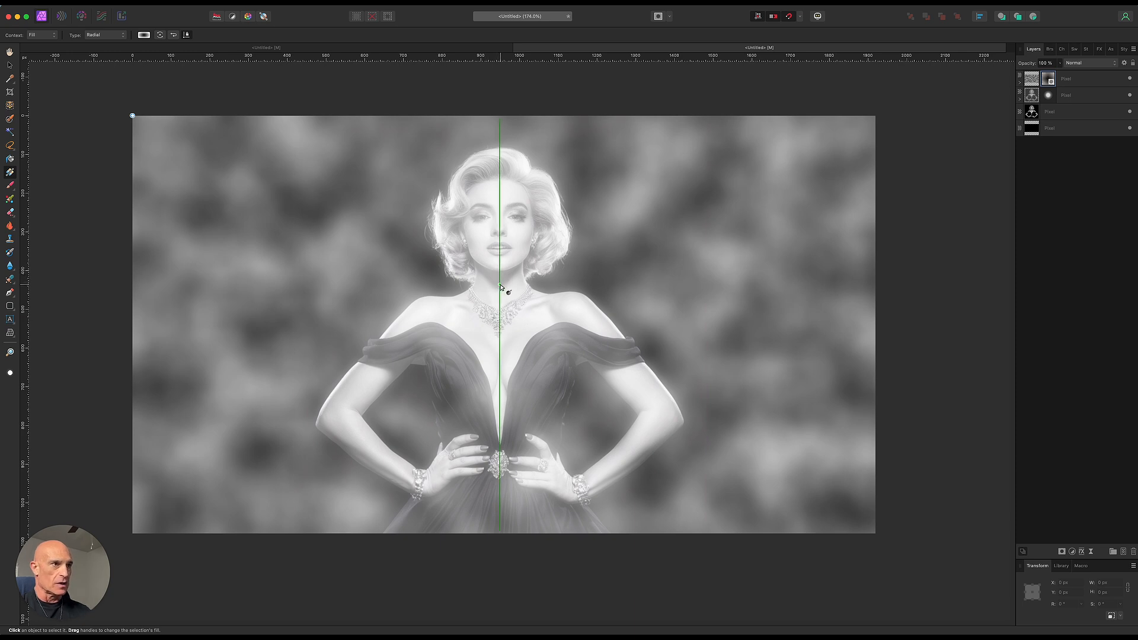
pyautogui.moveTo(499, 286); pyautogui.dragTo(870, 125)
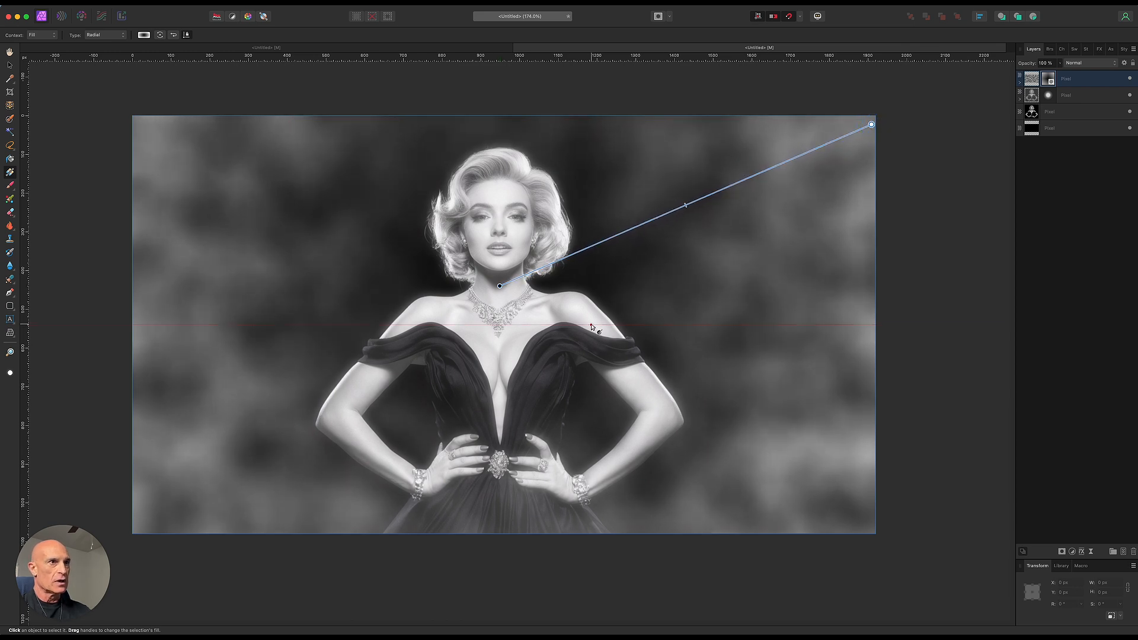
pyautogui.moveTo(668, 212)
pyautogui.mouseDown()
pyautogui.moveTo(580, 263)
pyautogui.moveTo(686, 206)
pyautogui.mouseUp()
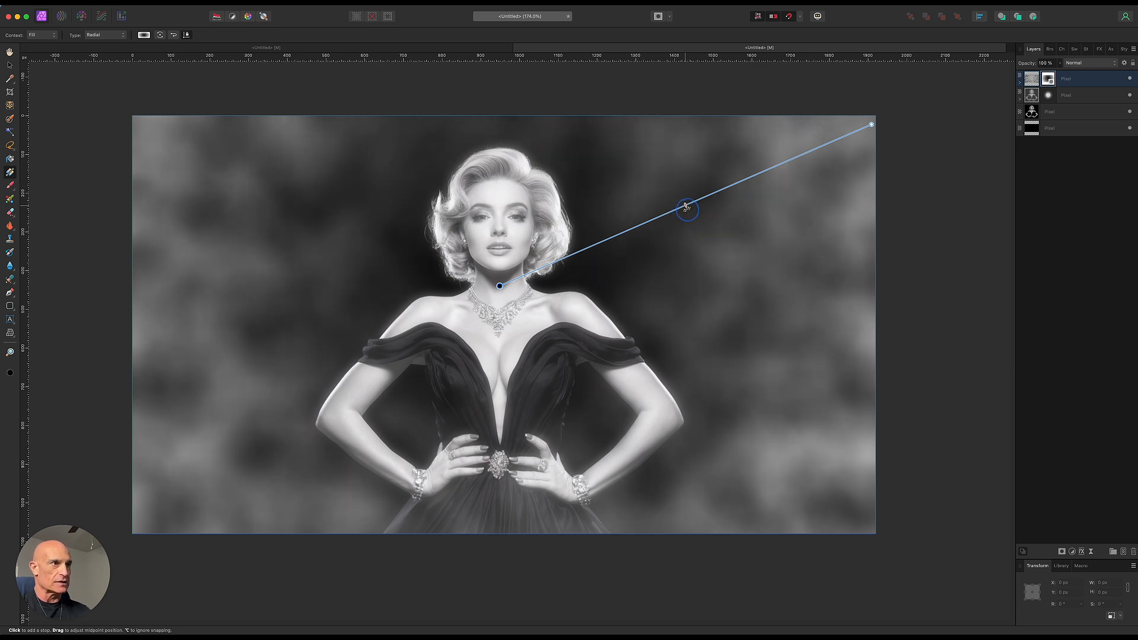
pyautogui.press('v')
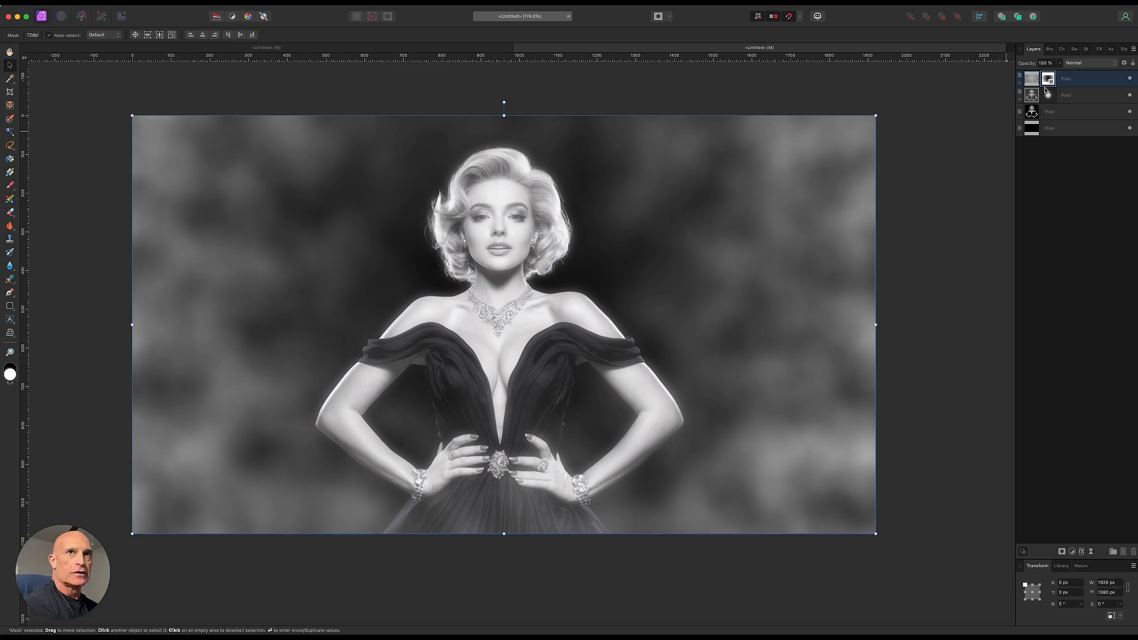
# Add a Recolor adjustment and nest it inside the noise layer so it tints only the smoke
pyautogui.click(1074, 83)
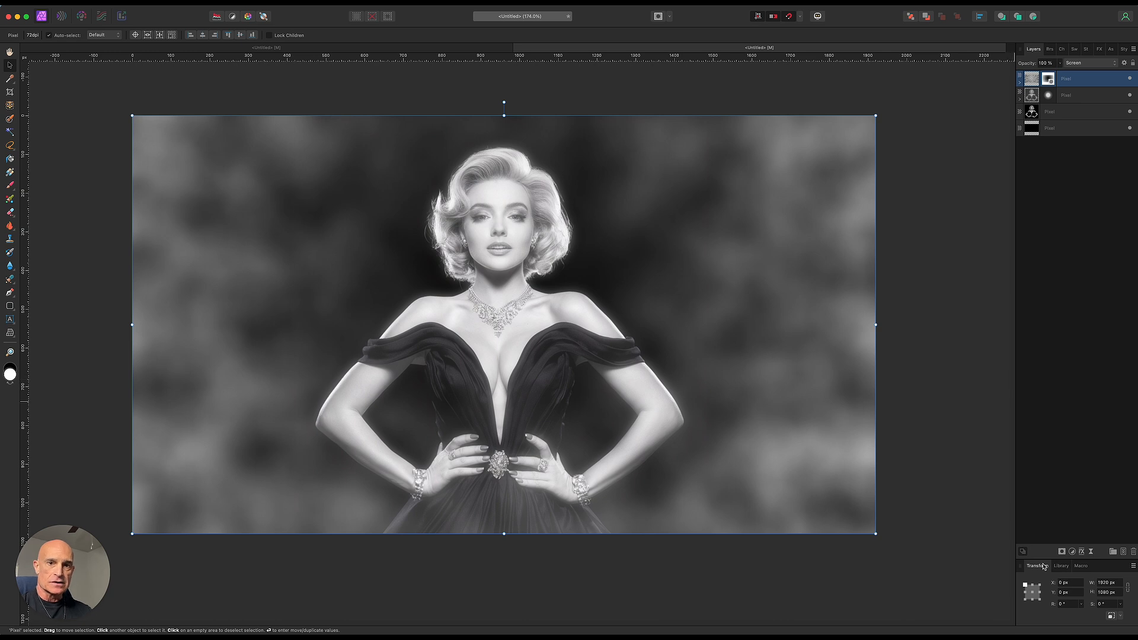
pyautogui.click(1073, 553)
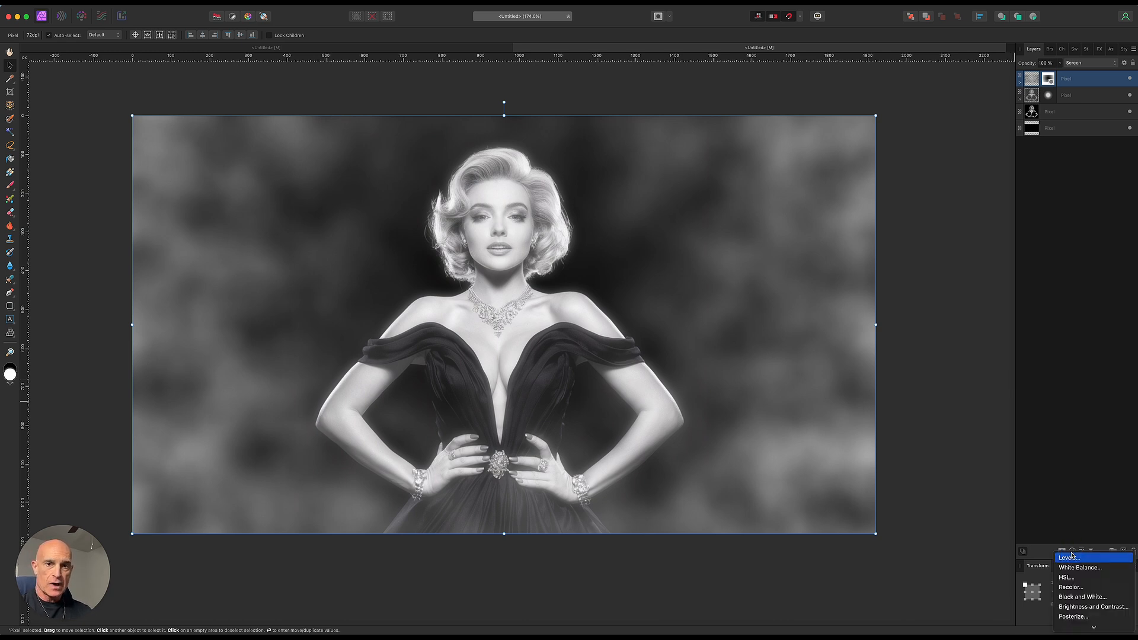
pyautogui.click(1071, 588)
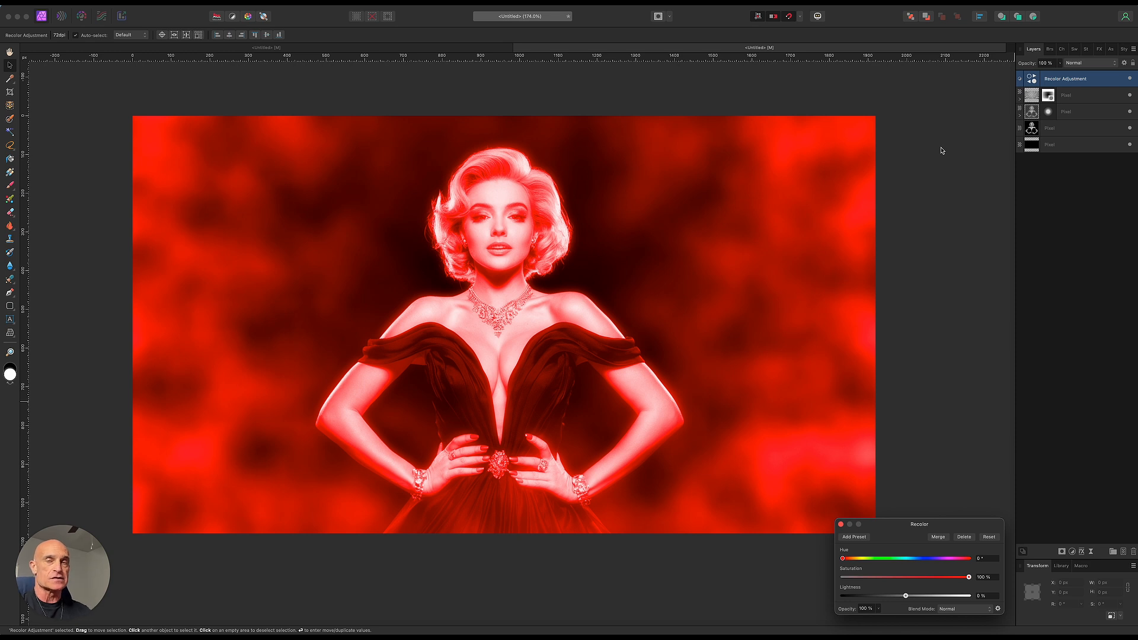
pyautogui.moveTo(1068, 82); pyautogui.dragTo(1094, 99)
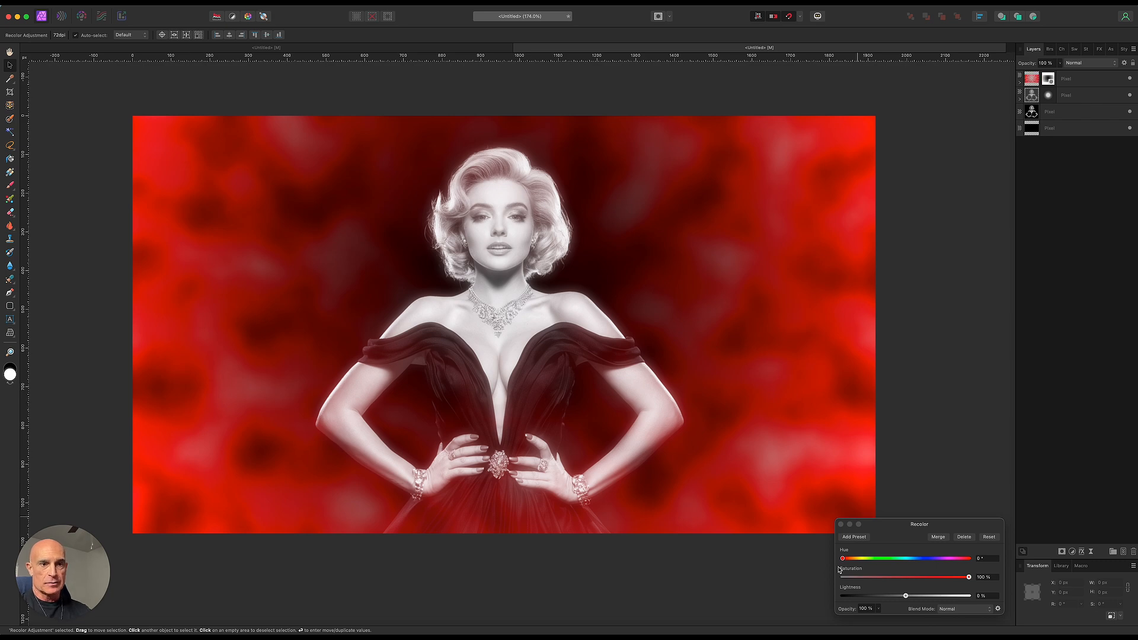
# Recolor the smoke blue with hue about 207°, saturation about 70% and lightness about -26%
pyautogui.moveTo(843, 559); pyautogui.dragTo(916, 568)
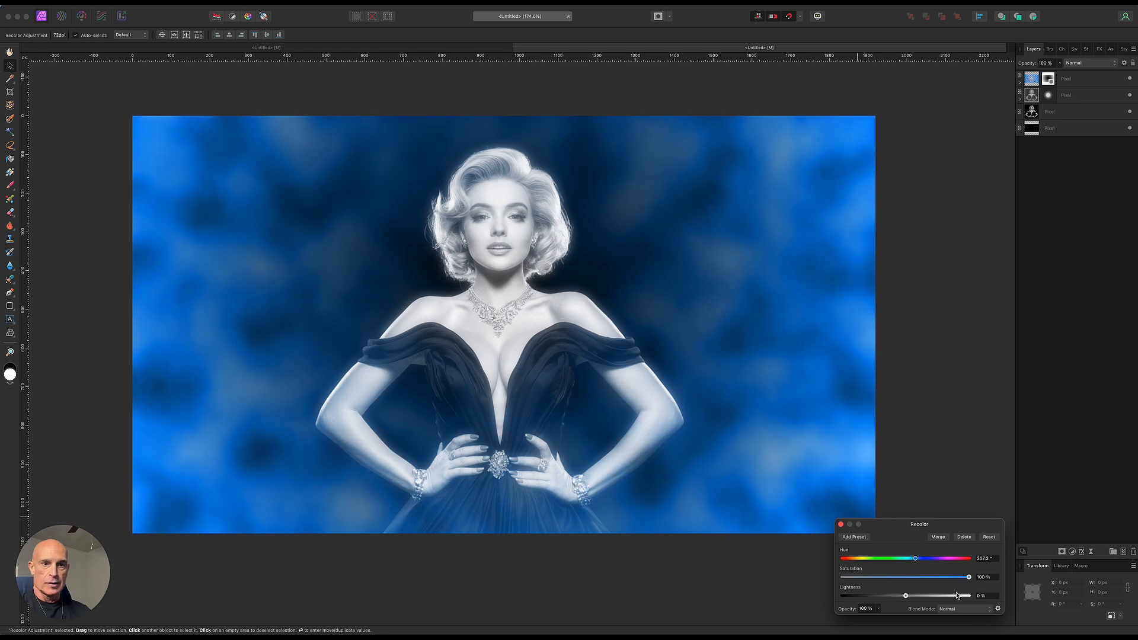
pyautogui.moveTo(970, 579); pyautogui.dragTo(890, 602)
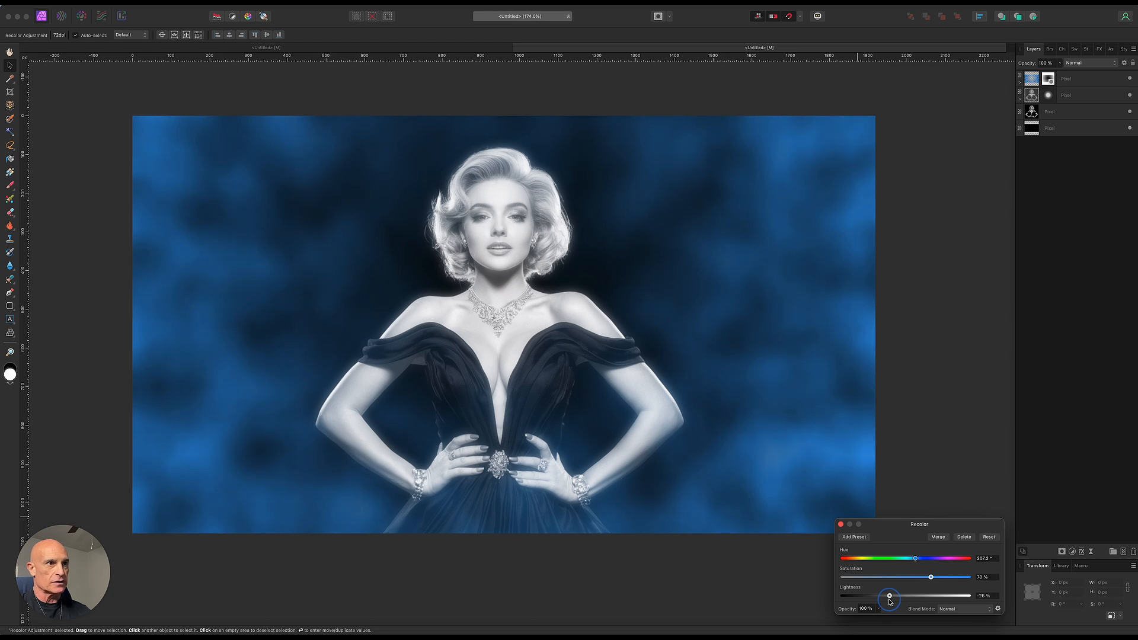
pyautogui.moveTo(890, 601); pyautogui.dragTo(890, 600)
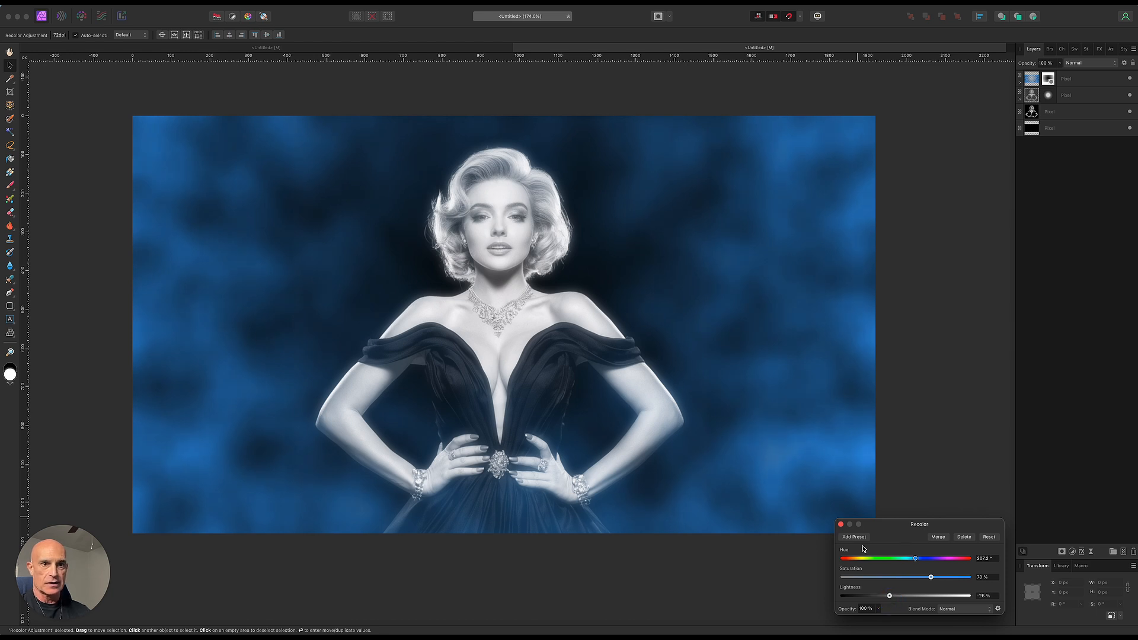
pyautogui.click(841, 526)
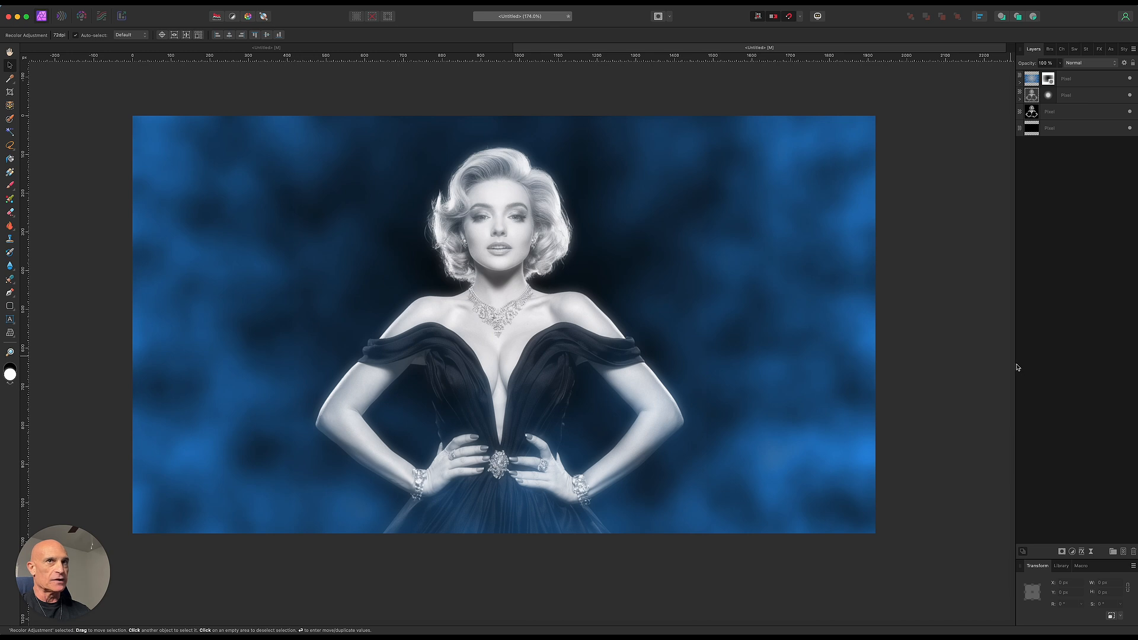
# Lower the smoke layer's opacity to about 88% and deselect the layer
pyautogui.click(1088, 80)
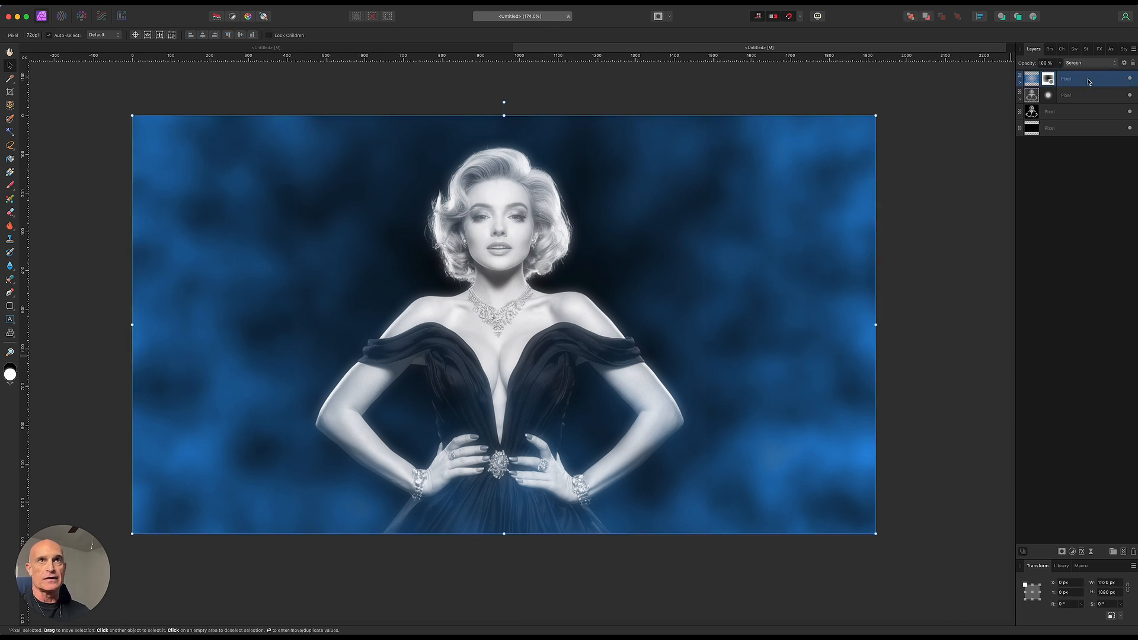
pyautogui.click(1060, 64)
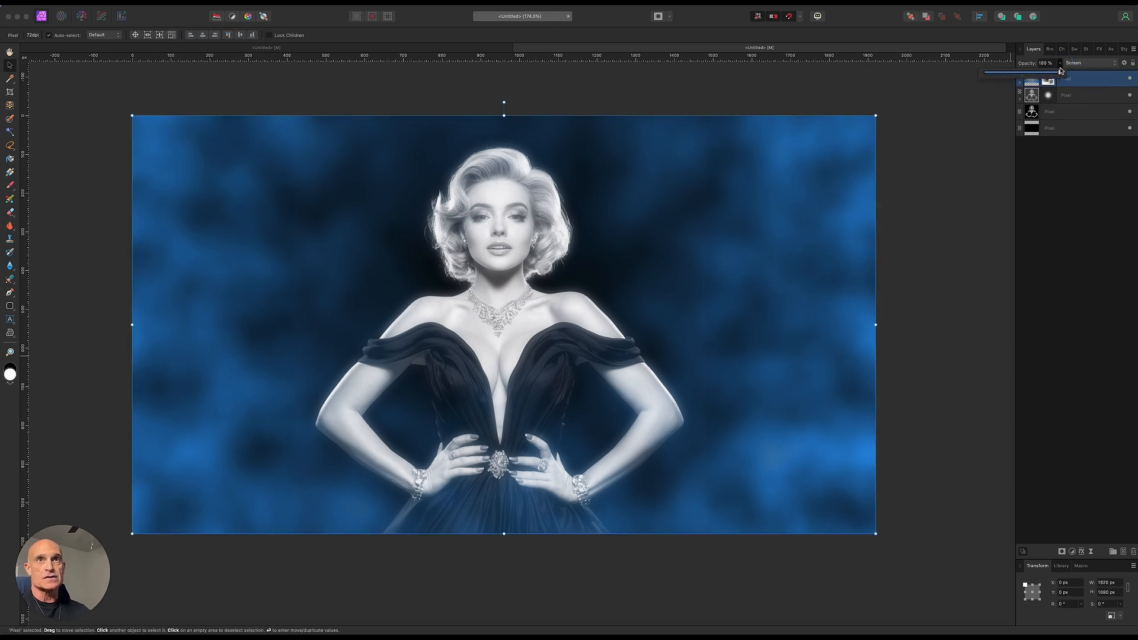
pyautogui.moveTo(1060, 75)
pyautogui.mouseDown()
pyautogui.moveTo(1022, 83)
pyautogui.moveTo(1053, 86)
pyautogui.mouseUp()
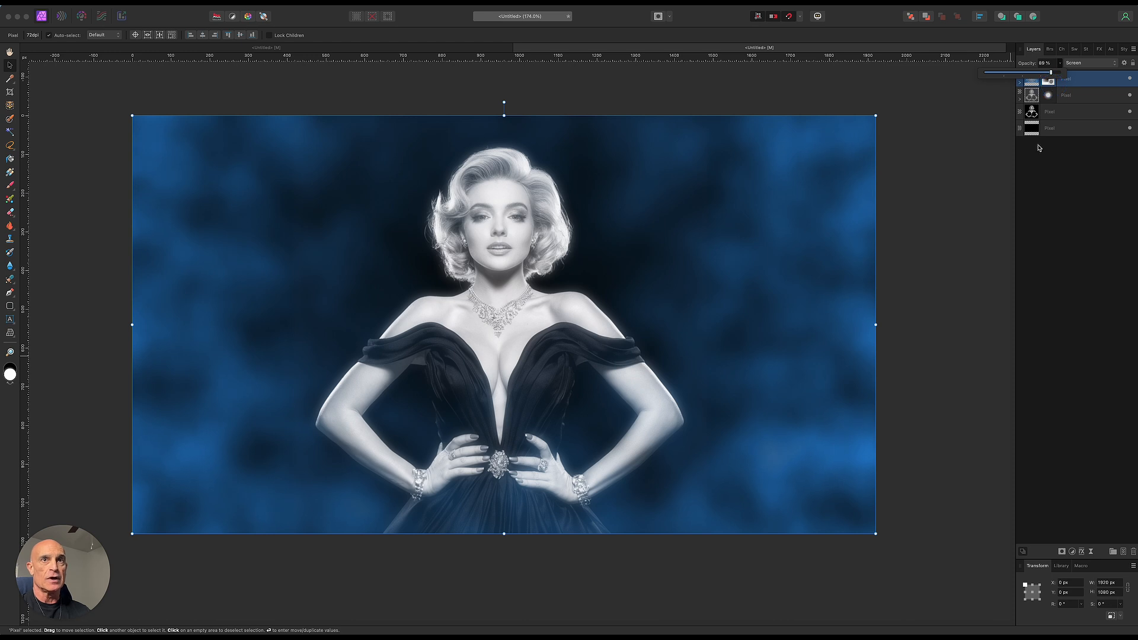
pyautogui.click(996, 219)
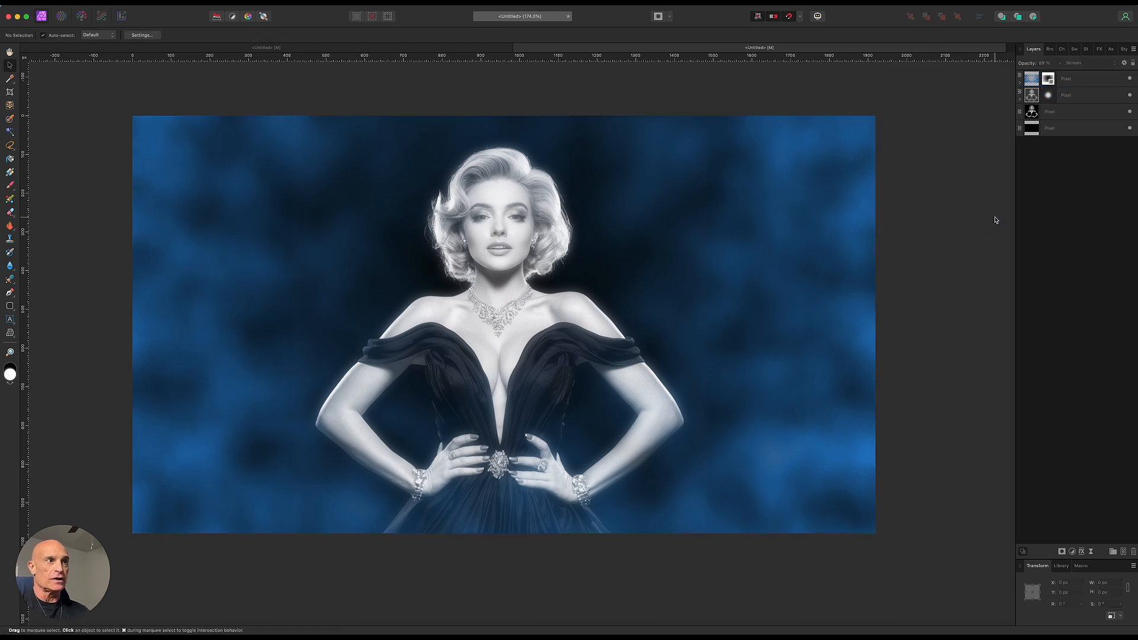